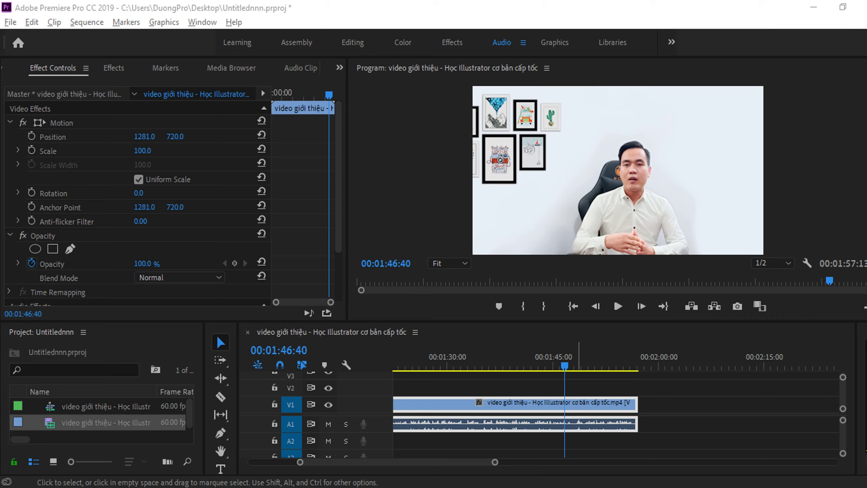
Select the talking-head clip and open Export Settings via File > Export > Media
left_click(686, 415)
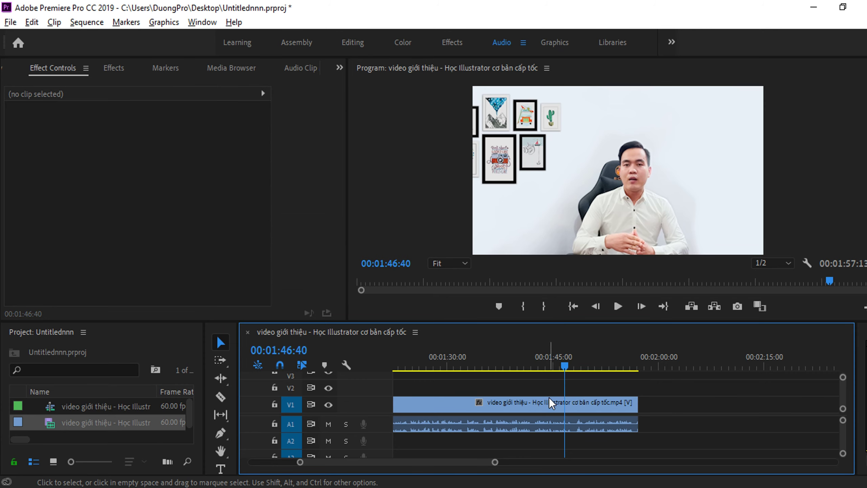
left_click(551, 407)
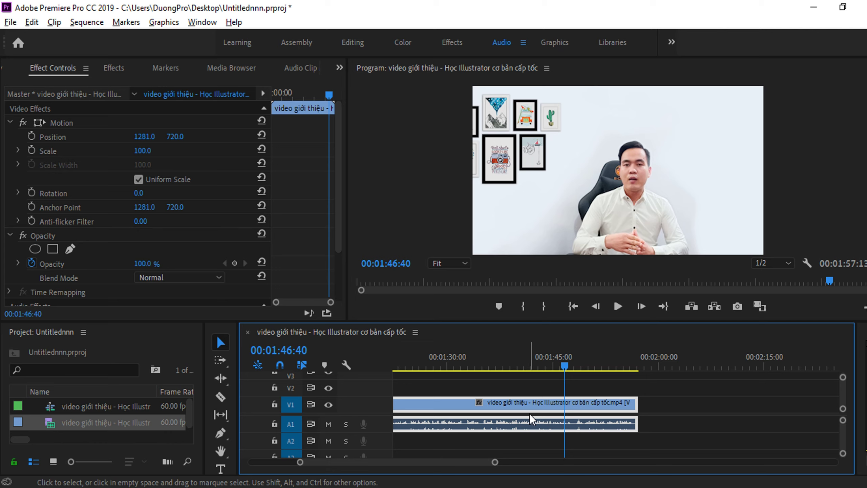
left_click(10, 22)
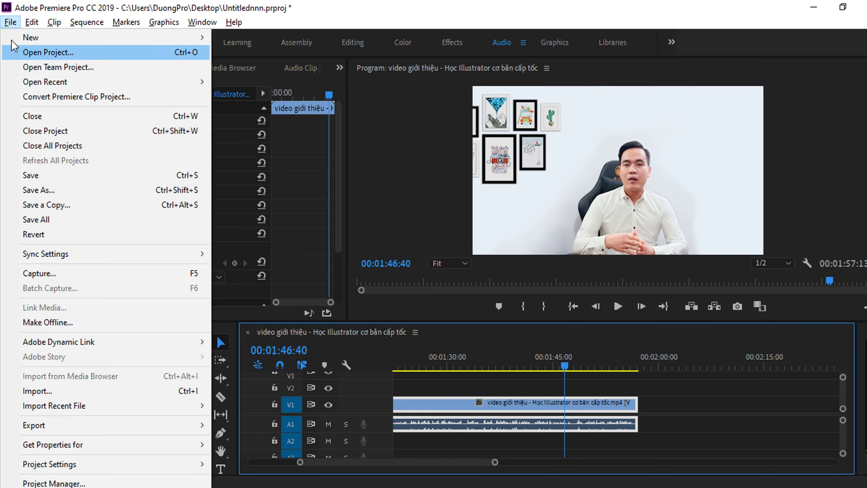
mouse_move(58, 425)
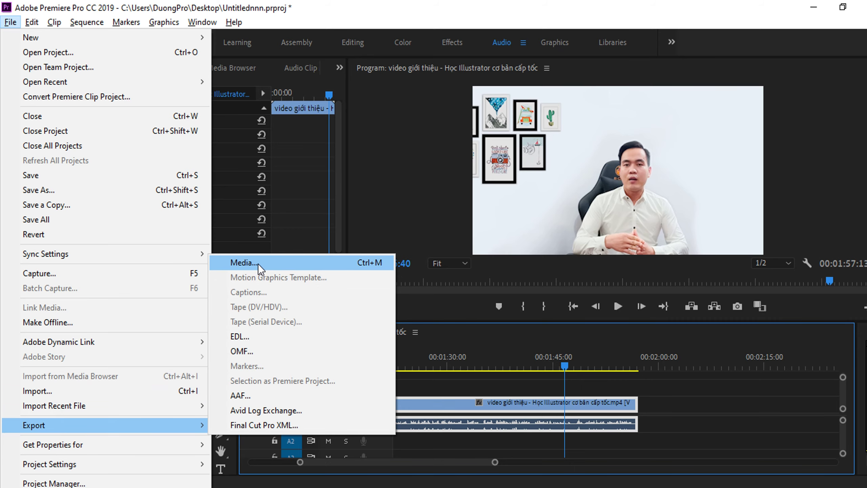
left_click(258, 264)
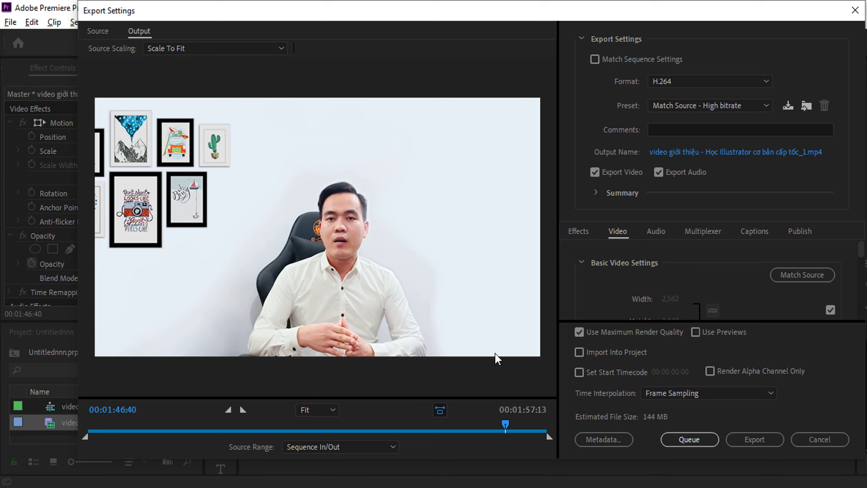
Scrub the export preview back to 00:01:14:08, try 10% and 100% zoom, then return to Fit
mouse_move(505, 424)
left_mouse_down()
mouse_move(433, 430)
mouse_move(369, 415)
mouse_move(377, 415)
left_mouse_up()
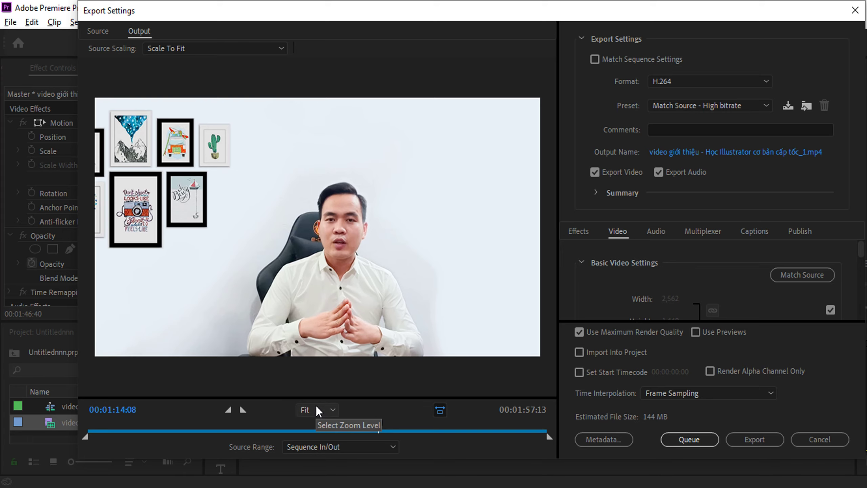
left_click(318, 411)
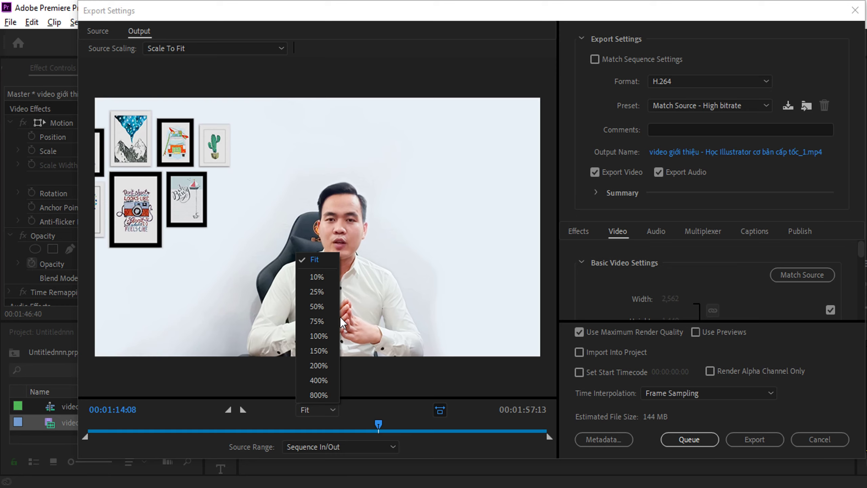
left_click(318, 278)
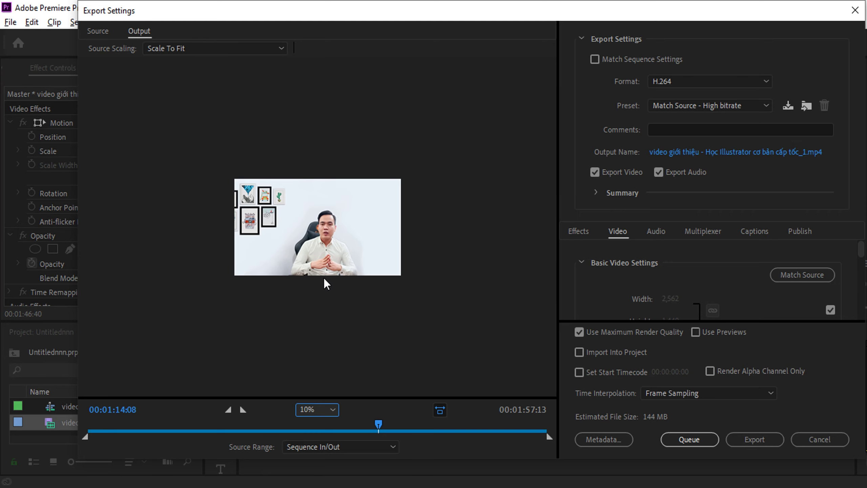
left_click(321, 410)
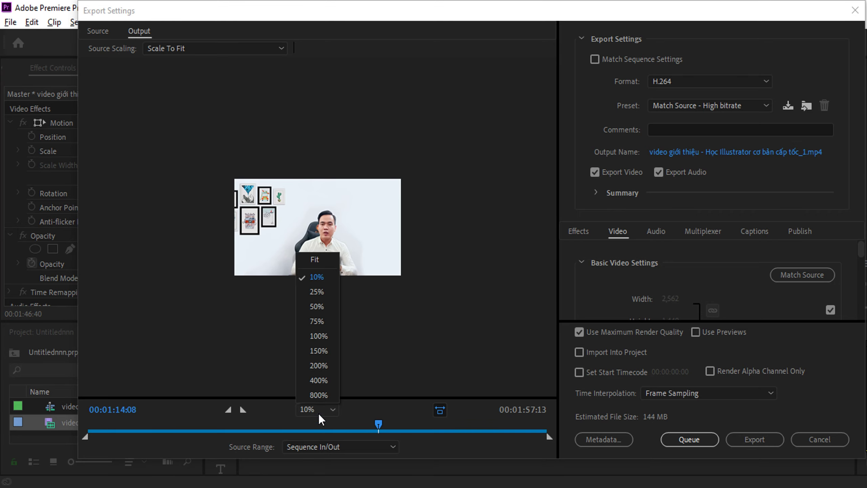
left_click(324, 338)
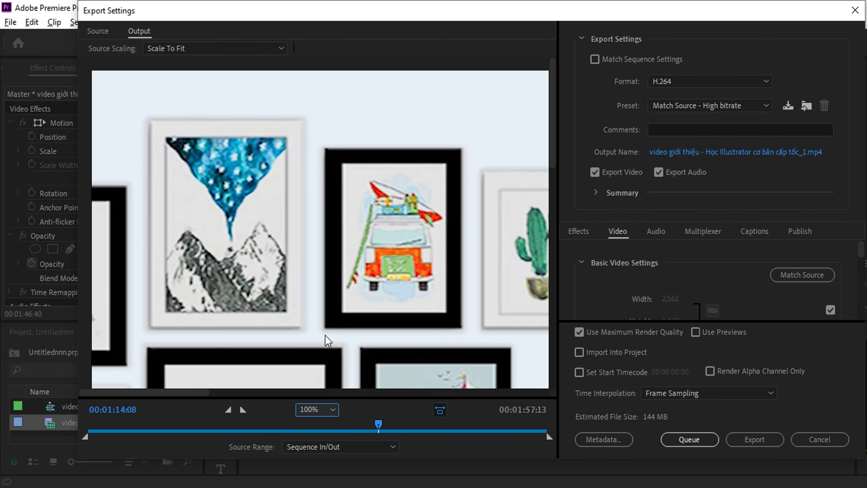
left_click(317, 410)
left_click(315, 259)
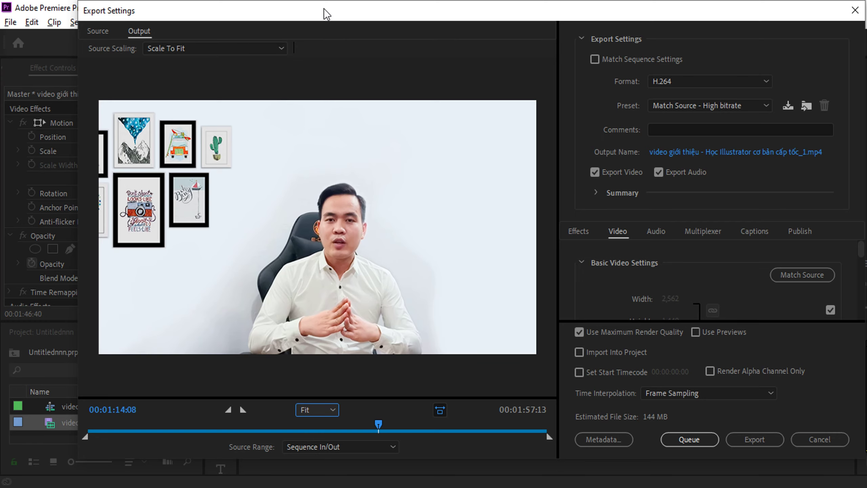
Drag the Export Settings window's top, left, right and bottom edges outward to enlarge it
mouse_move(327, 14)
left_mouse_down()
mouse_move(364, 22)
mouse_move(364, 1)
left_mouse_up()
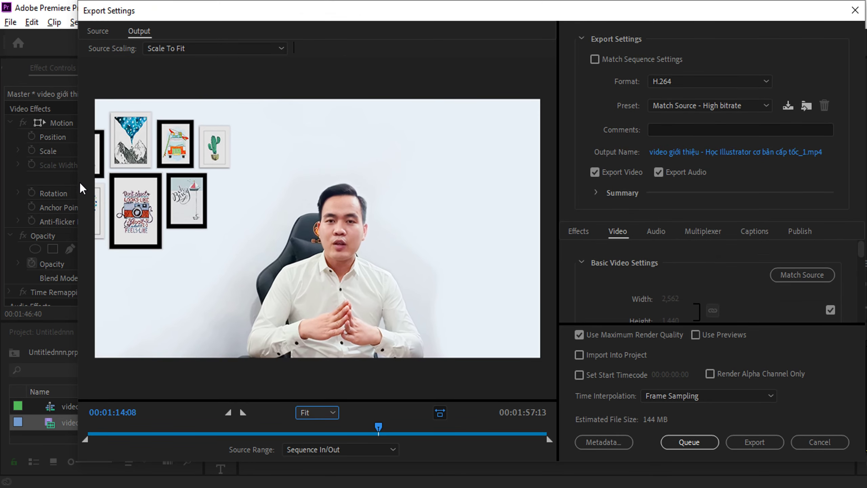
left_click_drag(37, 188, 4, 201)
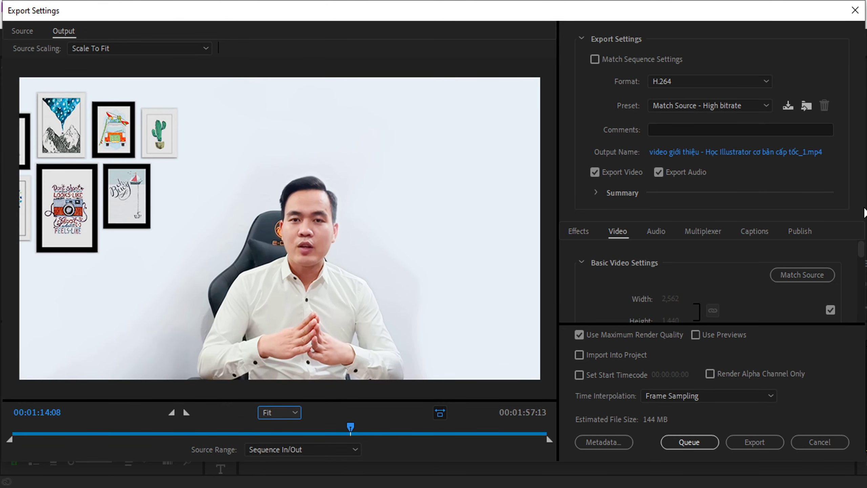
left_click_drag(865, 239, 866, 239)
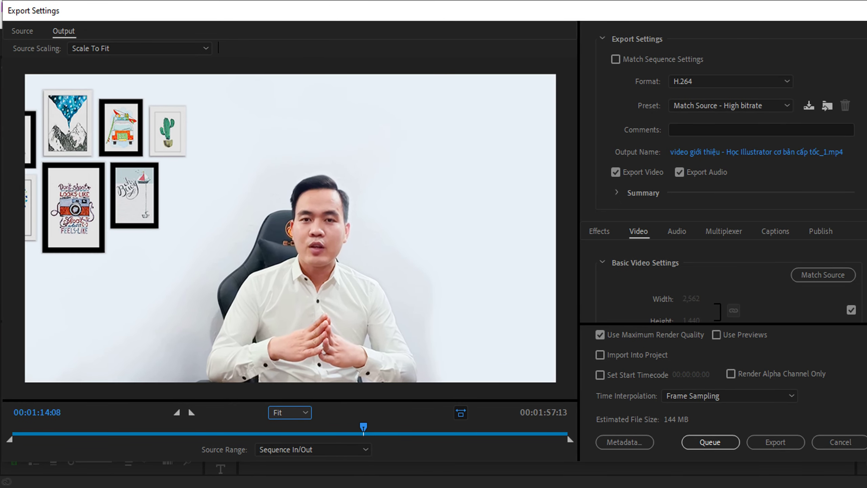
left_click_drag(470, 466, 463, 484)
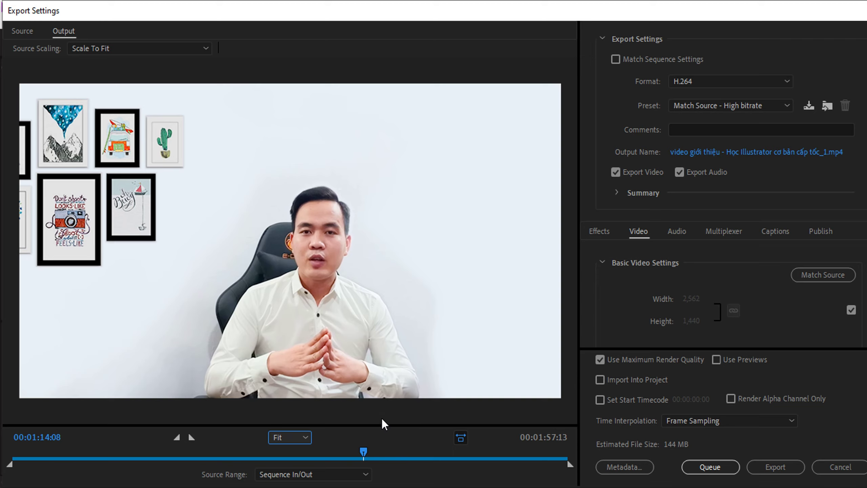
Try Entire Sequence, then Sequence In/Out with the end point pulled back to 00:01:36:39
left_click(330, 475)
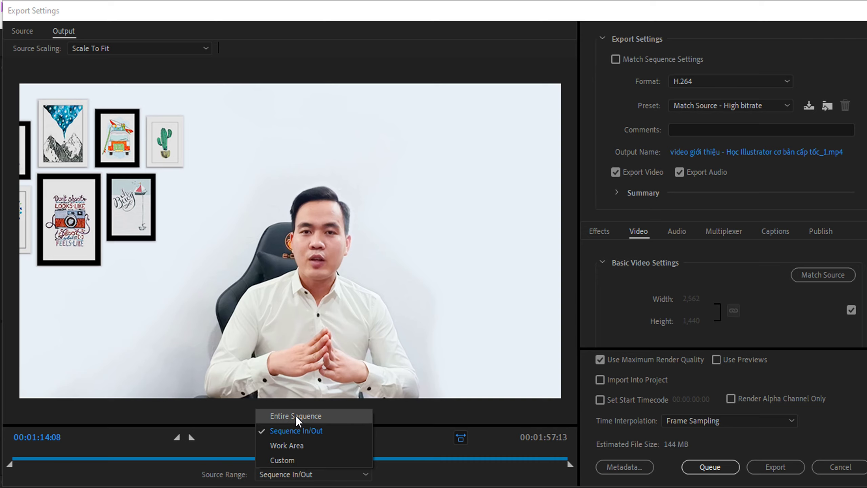
left_click(302, 421)
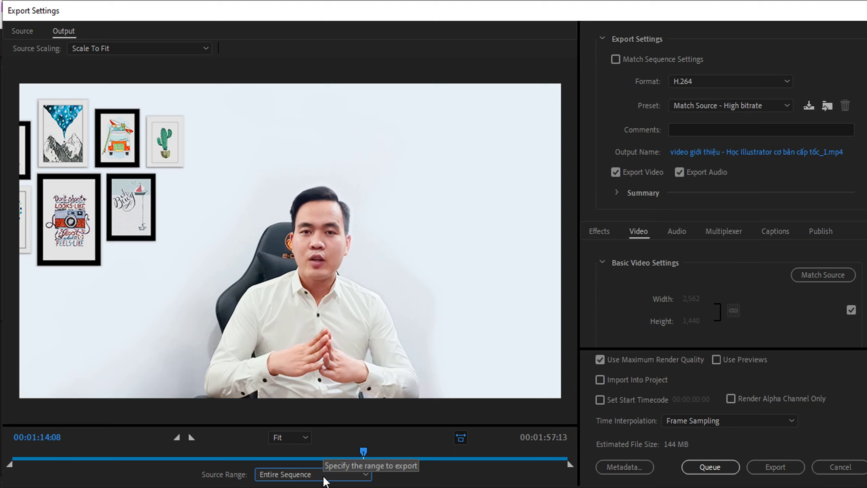
left_click(323, 477)
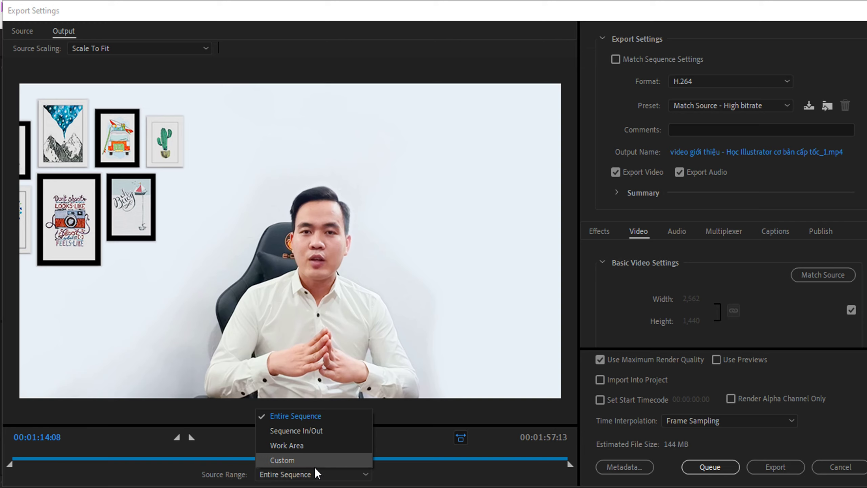
left_click(311, 432)
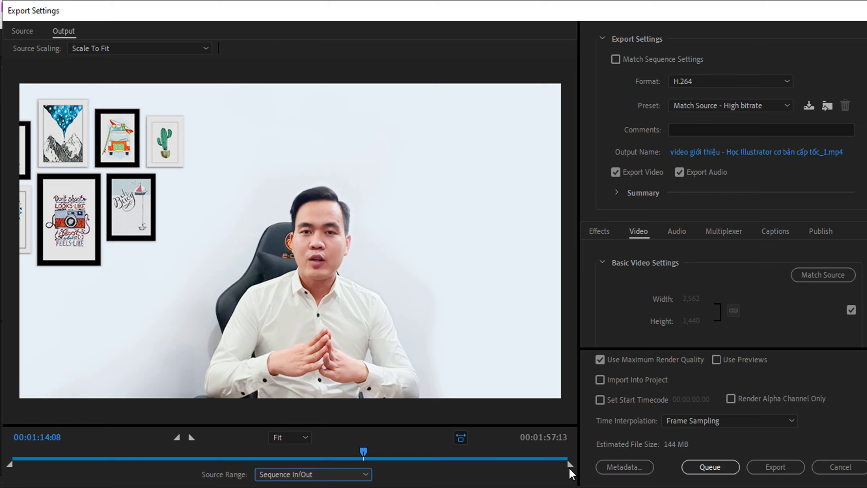
left_click(570, 472)
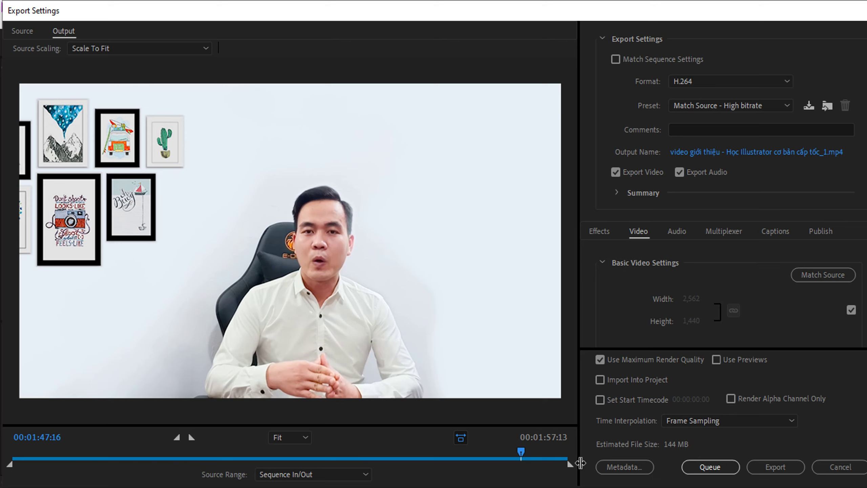
mouse_move(574, 468)
left_mouse_down()
mouse_move(451, 465)
mouse_move(575, 466)
left_mouse_up()
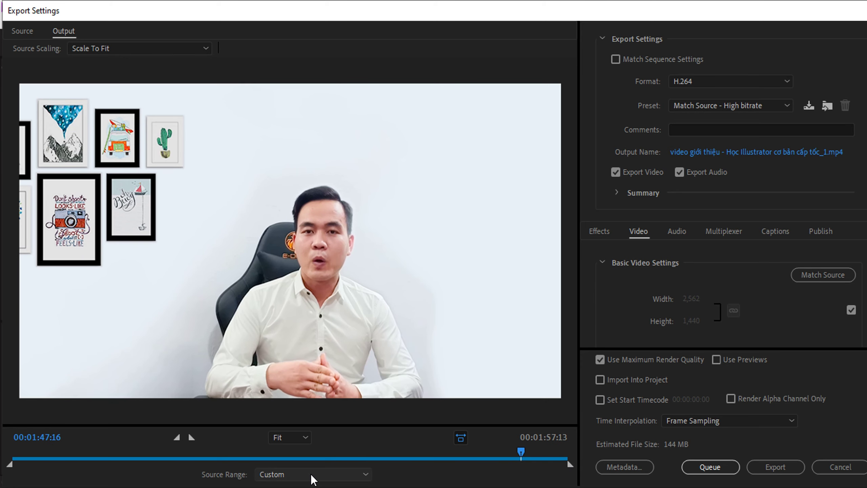
Set the Source Range back to Entire Sequence
left_click(312, 475)
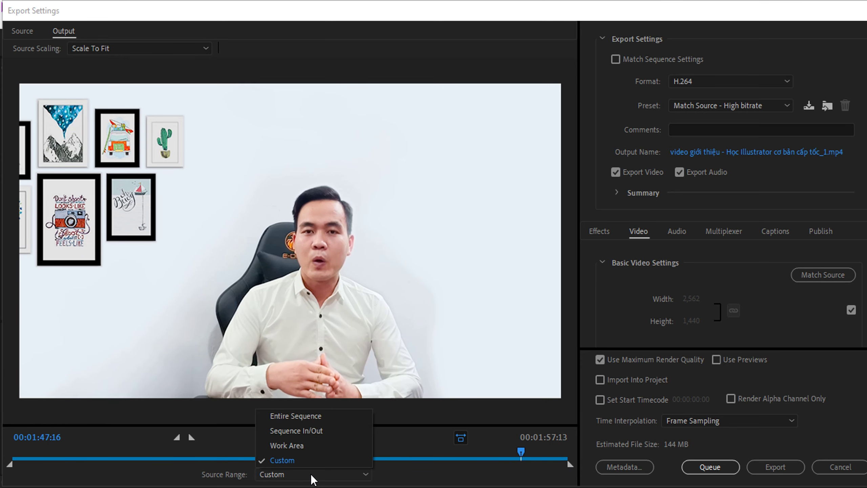
left_click(406, 450)
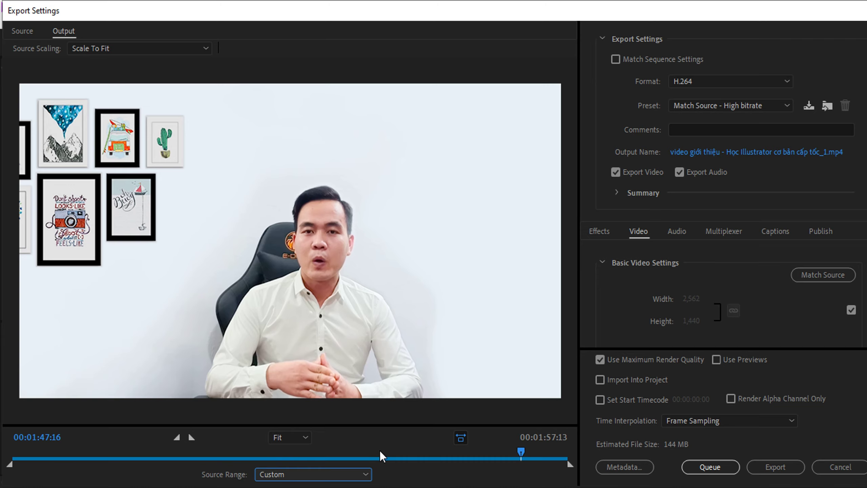
left_click(312, 476)
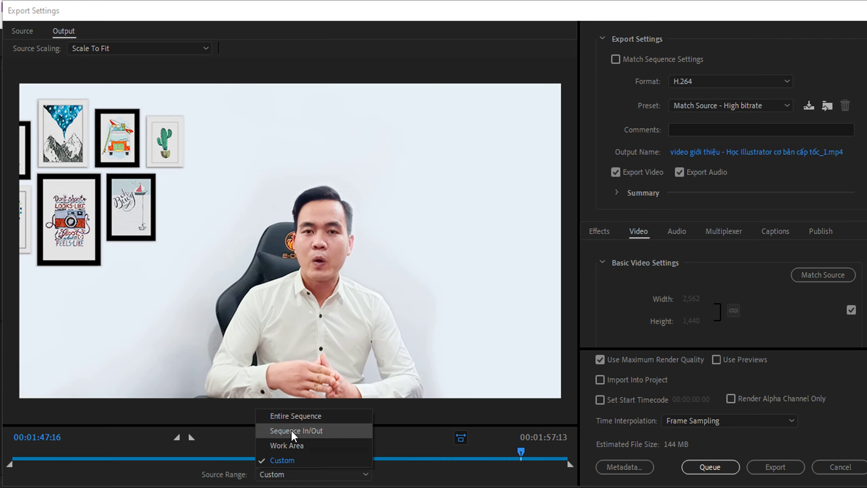
left_click(290, 417)
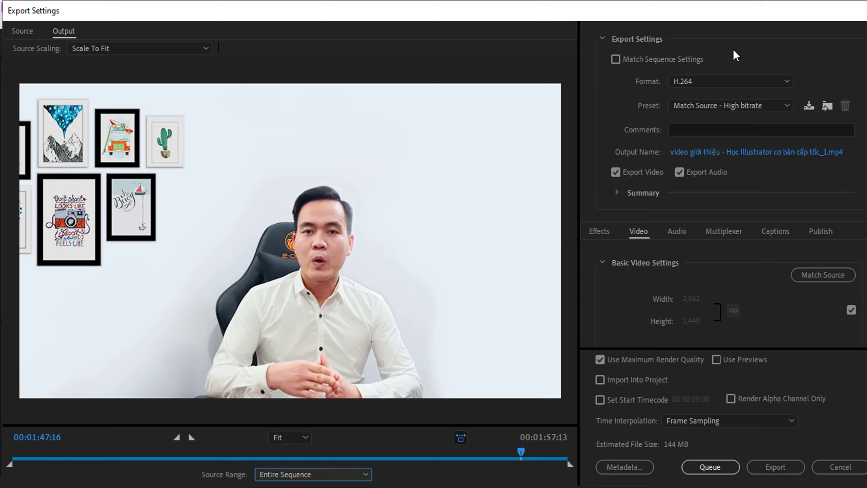
Switch the export format to AVI briefly, then settle on H.264
left_click(709, 84)
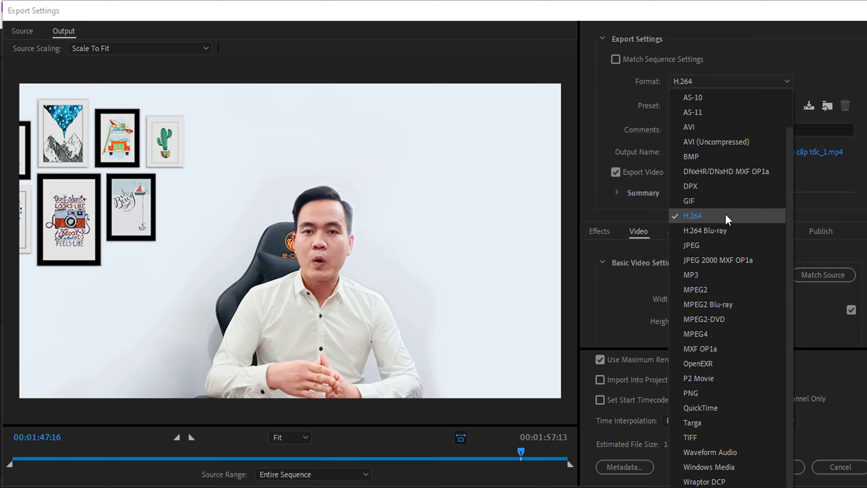
left_click(692, 127)
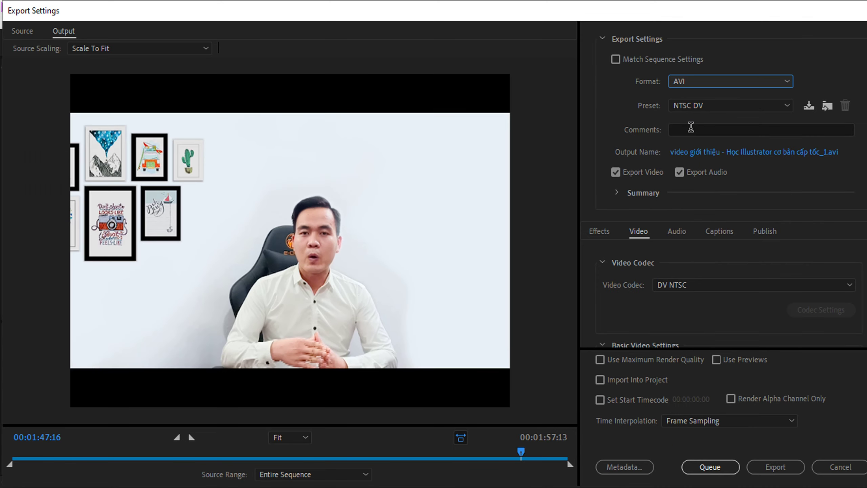
left_click(693, 86)
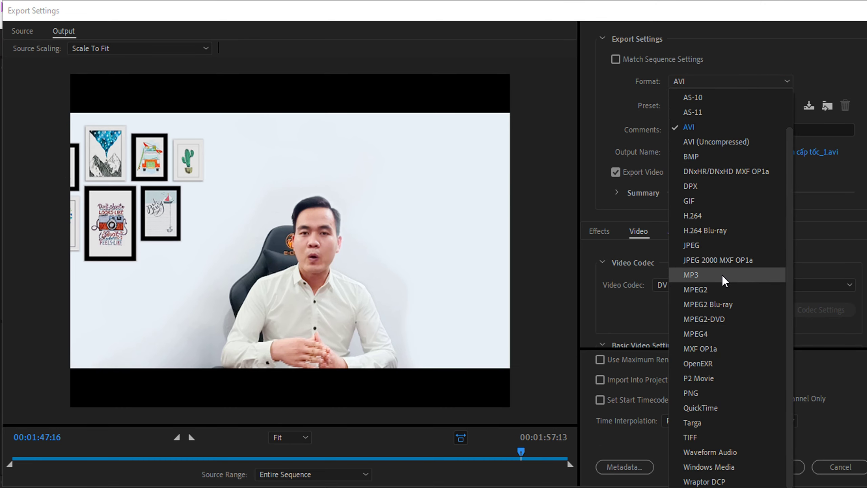
left_click(706, 219)
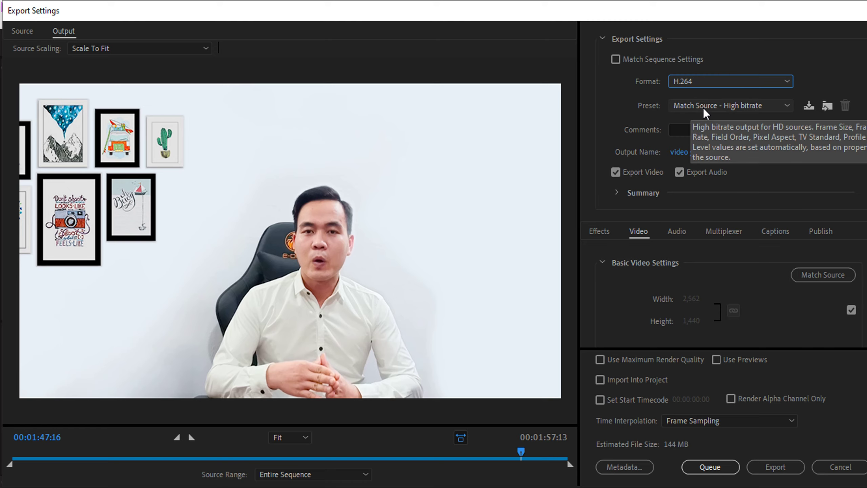
Browse the H.264 preset list and choose Custom at the top
left_click(703, 108)
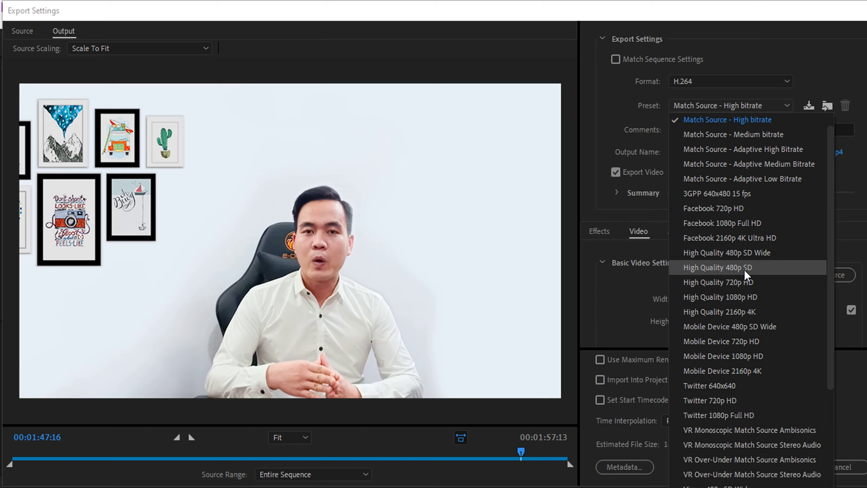
scroll(744, 275, "up", 1)
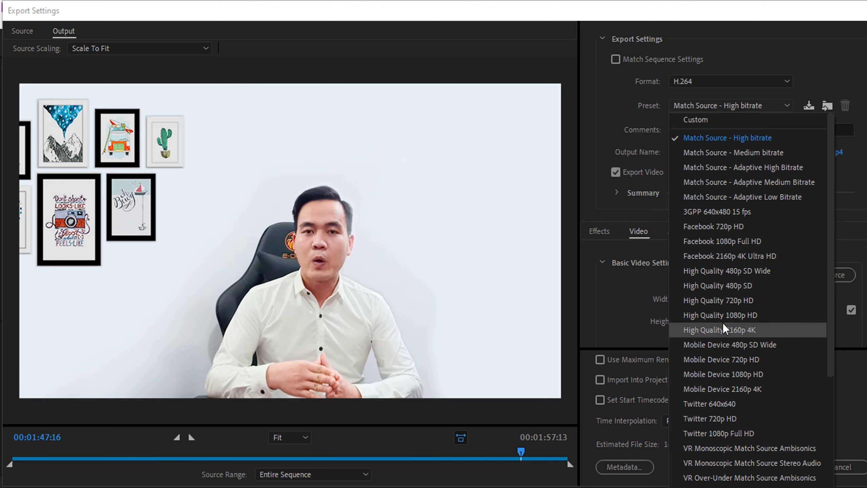
scroll(731, 329, "down", 4)
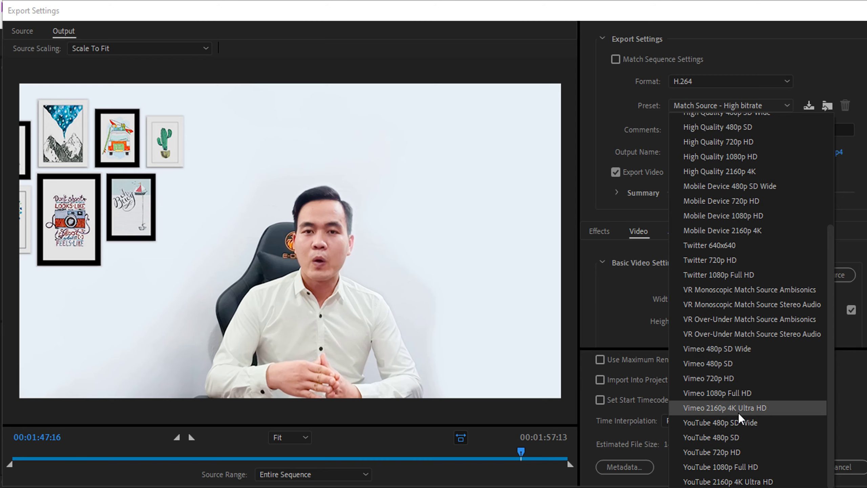
scroll(738, 412, "up", 4)
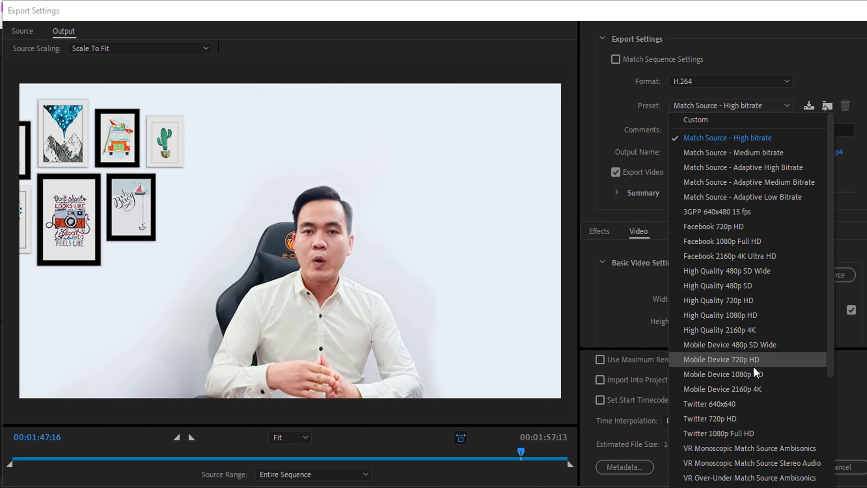
left_click(688, 120)
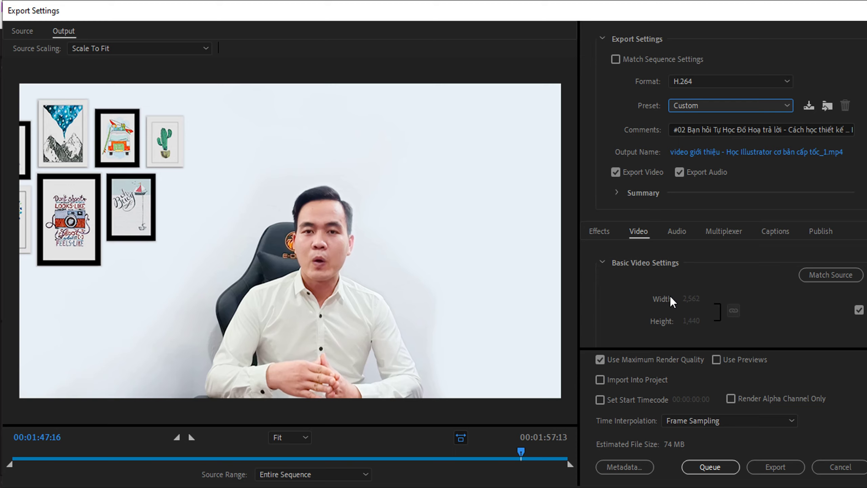
Uncheck Match Source for frame size, keeping width 2,562 and height 1,440
left_click(852, 310)
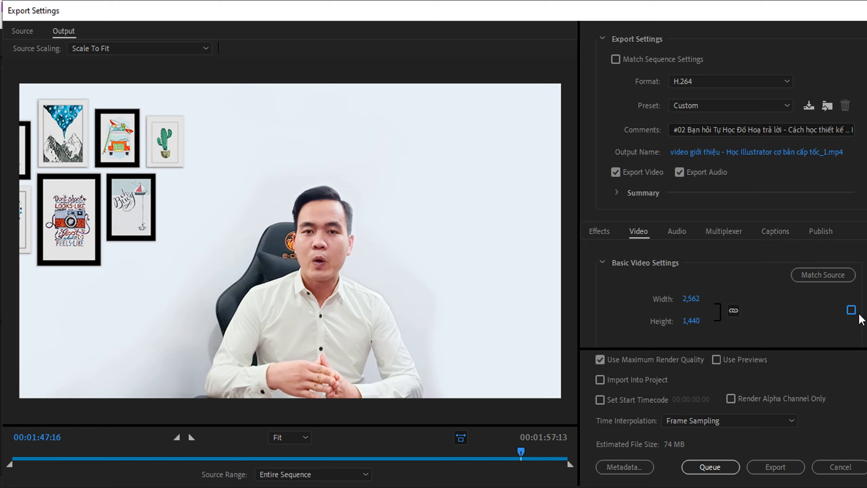
left_click(852, 310)
left_click(850, 313)
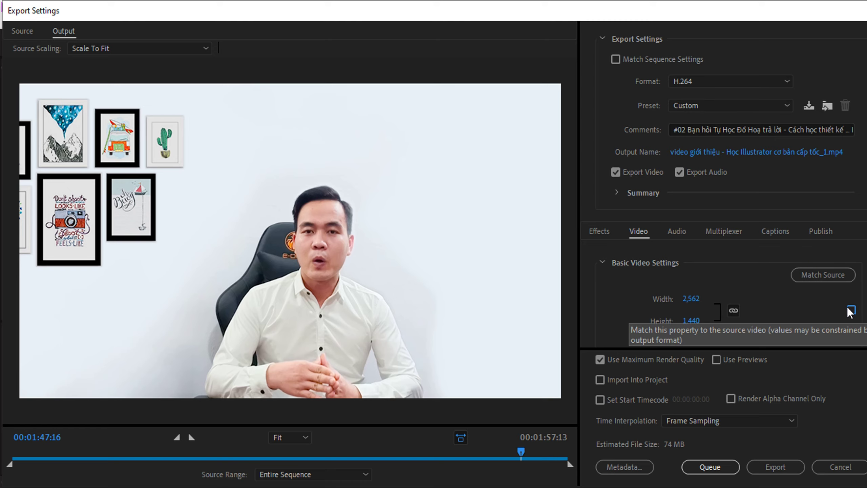
left_click(699, 300)
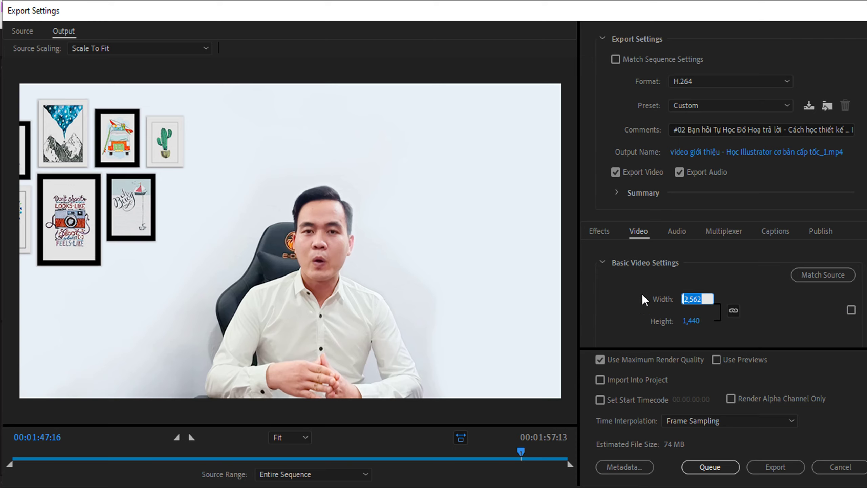
left_click(695, 322)
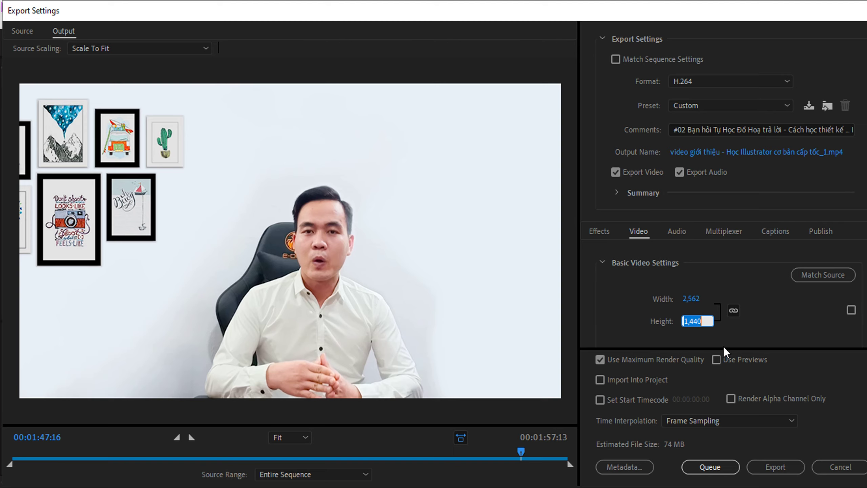
Scroll to the Comments field and select its entire text
scroll(778, 312, "down", 1)
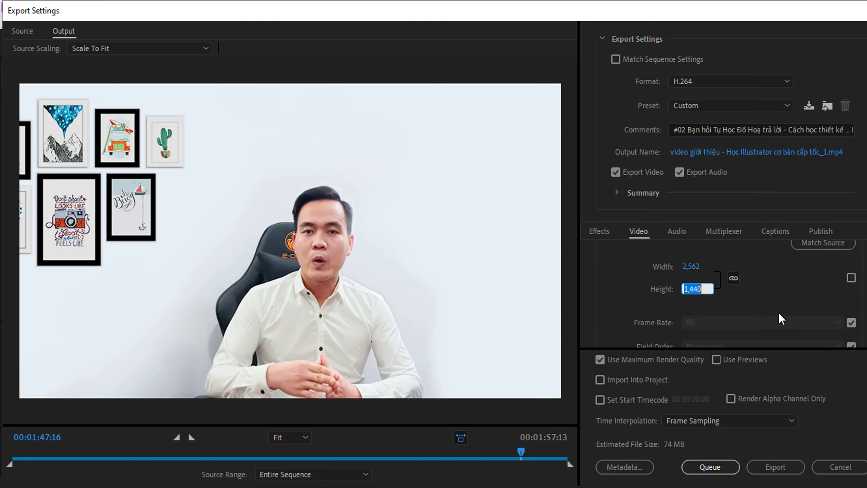
scroll(779, 314, "down", 2)
scroll(779, 313, "up", 3)
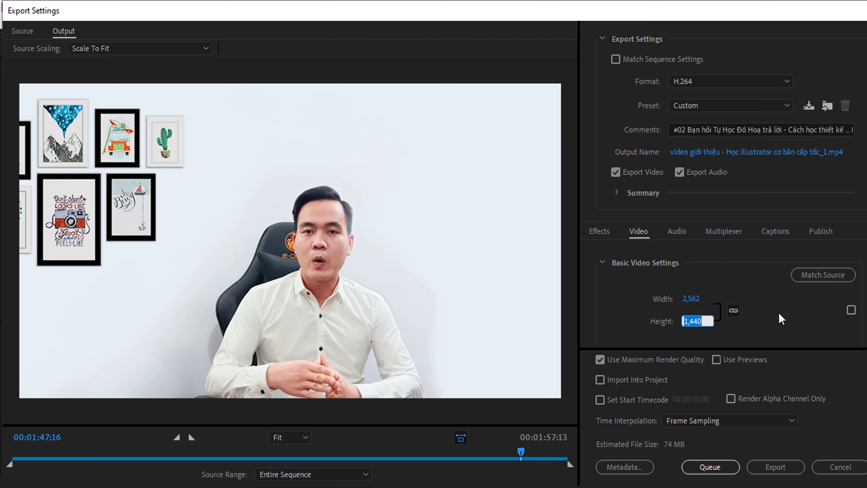
left_click(700, 134)
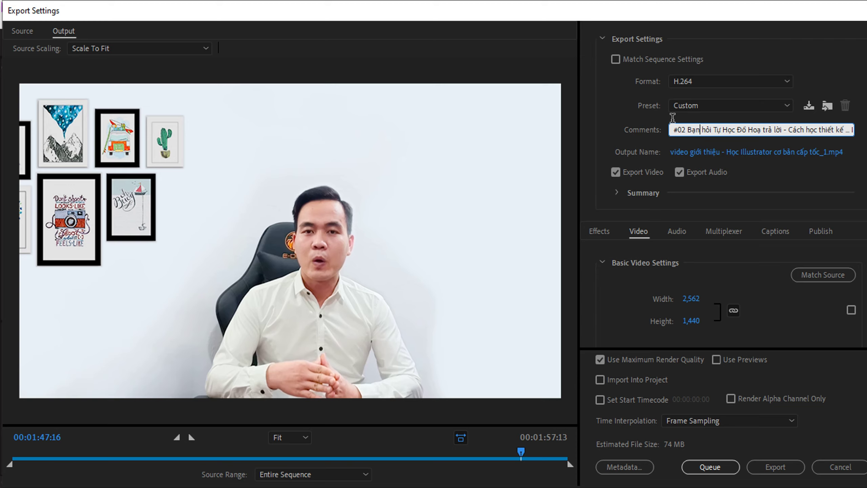
left_click_drag(672, 130, 853, 129)
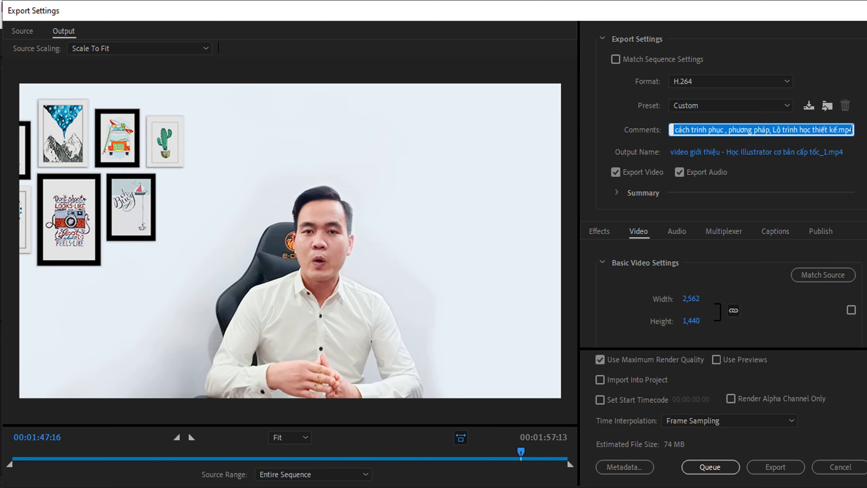
Clear the comment and save the output as 'hướng dẫn xuat video' in the demo folder
key("BackSpace")
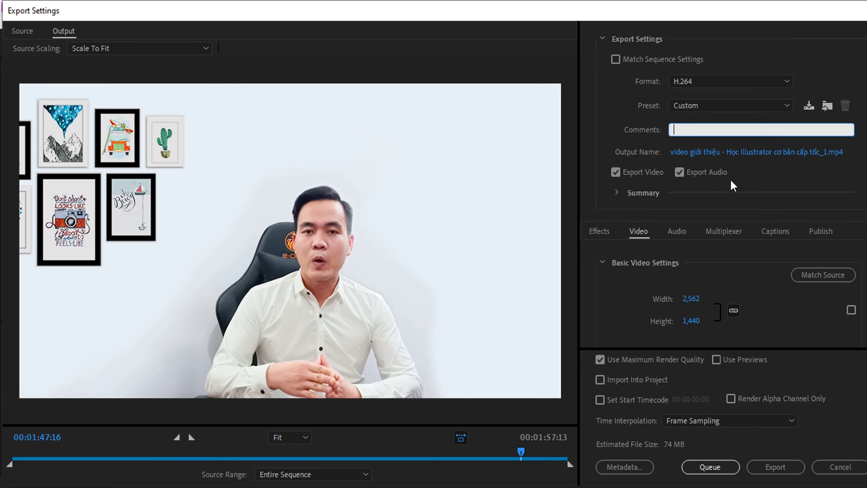
left_click(711, 151)
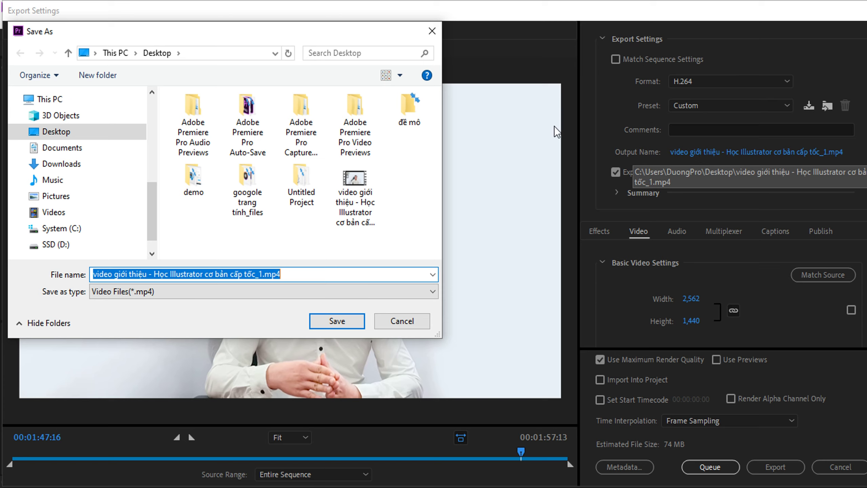
double_click(184, 184)
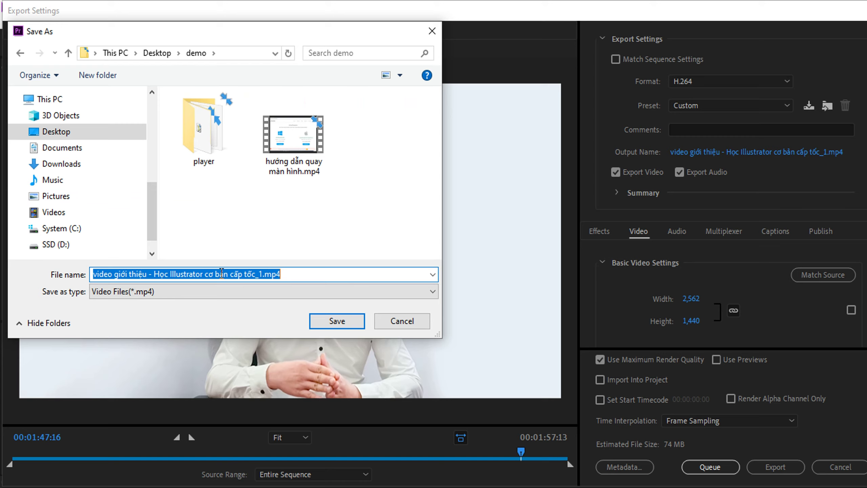
type("hướng dẫn ")
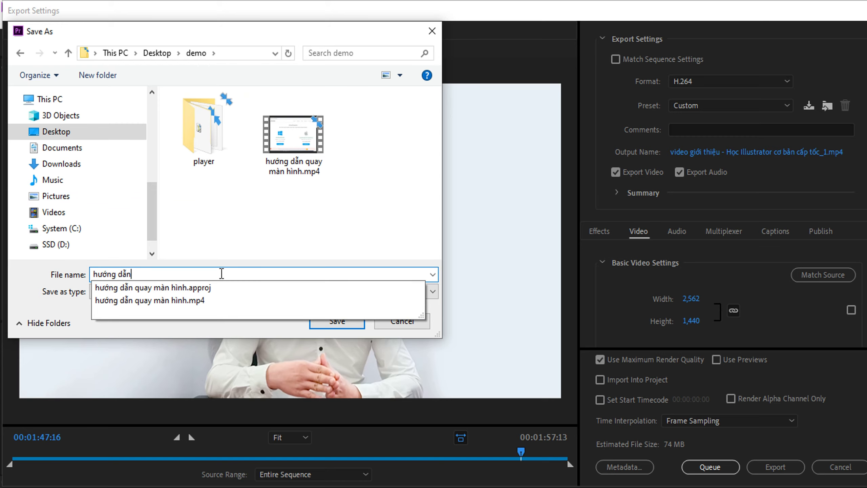
type("xua")
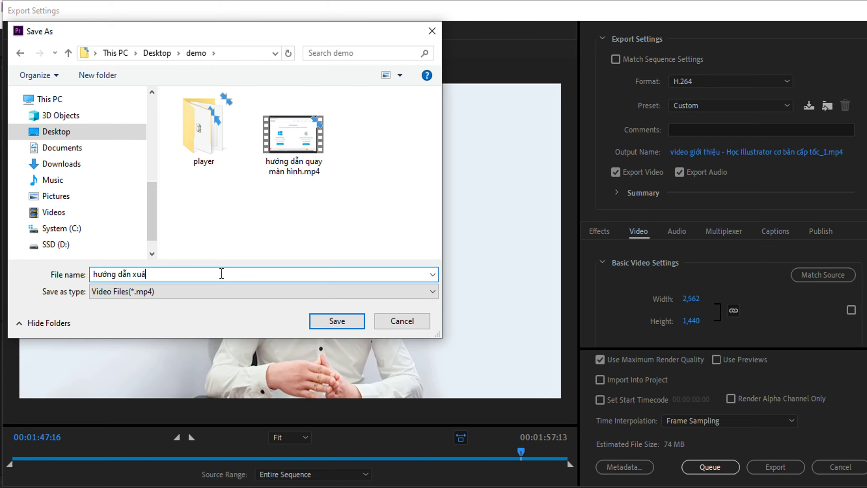
type("t video")
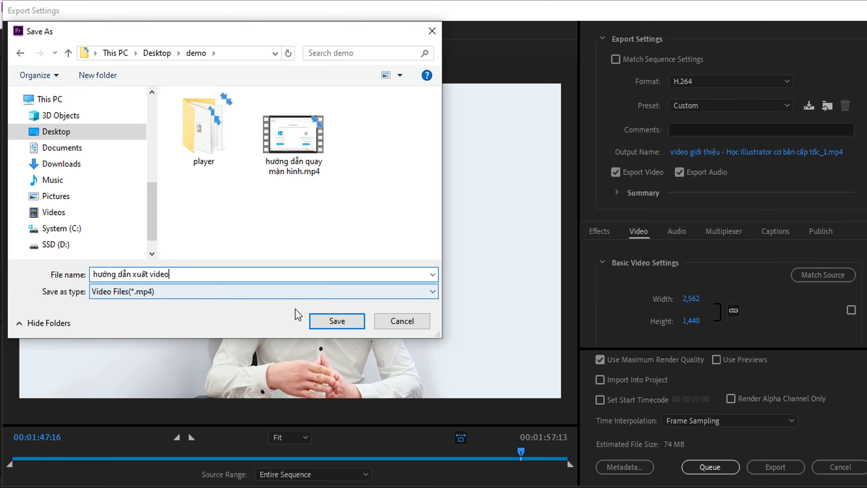
left_click(328, 320)
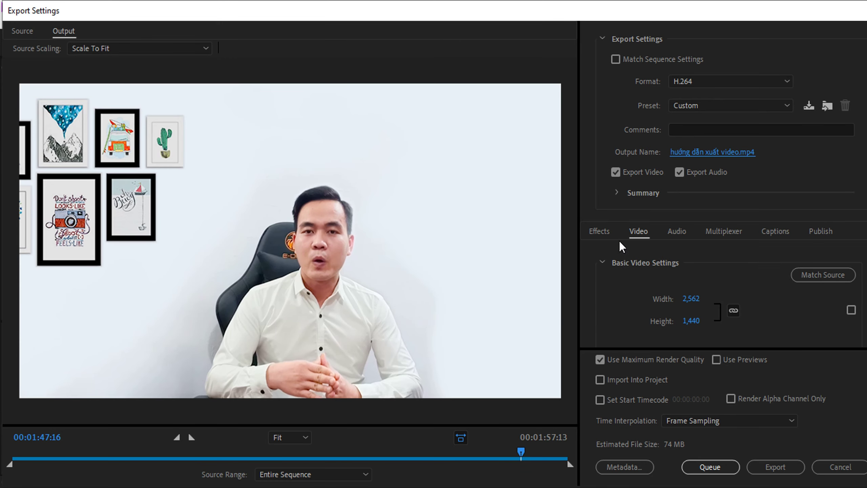
Check the Effects tab, collapse the Export Settings section, and return to the Video tab
left_click(608, 232)
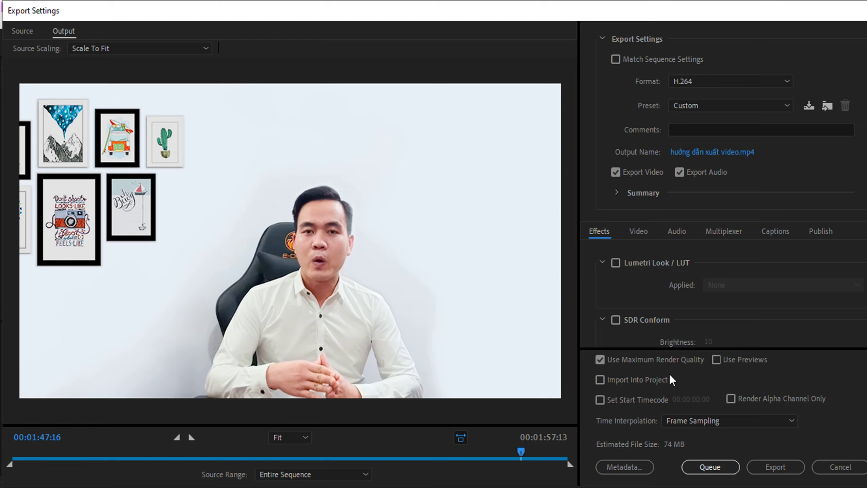
left_click(601, 38)
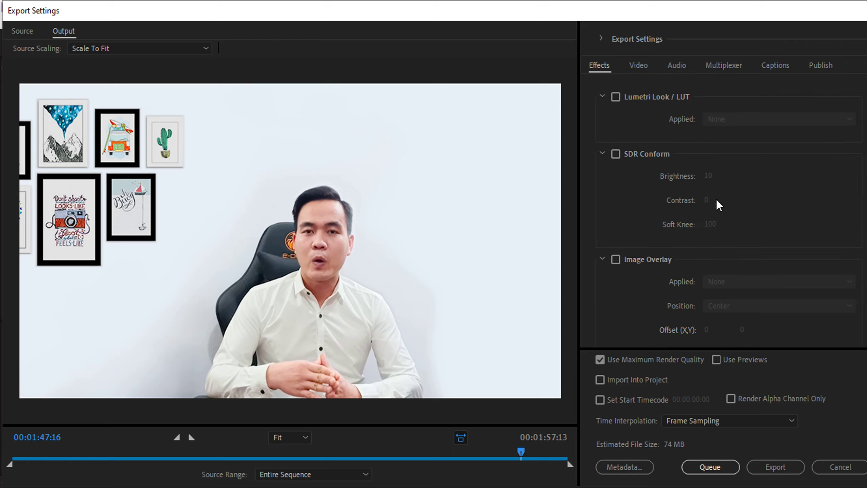
scroll(687, 158, "down", 5)
scroll(687, 160, "up", 5)
left_click(640, 68)
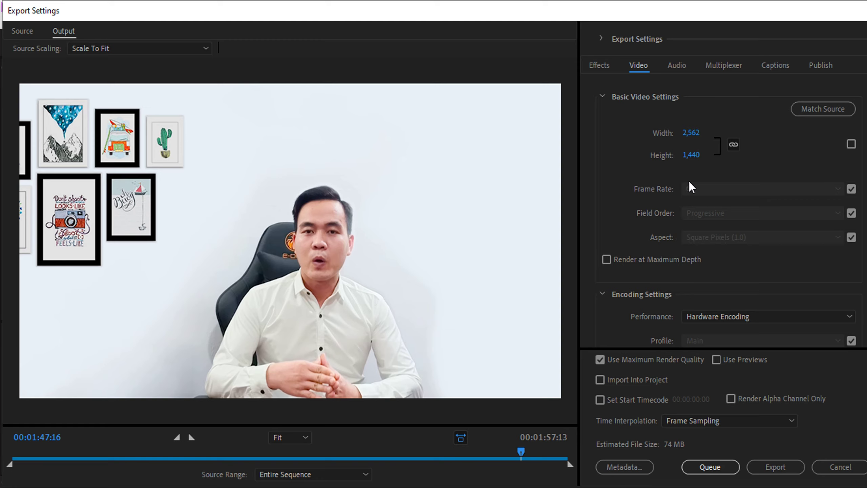
Unlink width and height, then scroll to Bitrate Settings showing VBR, 1 pass at 5 Mbps
left_click(691, 133)
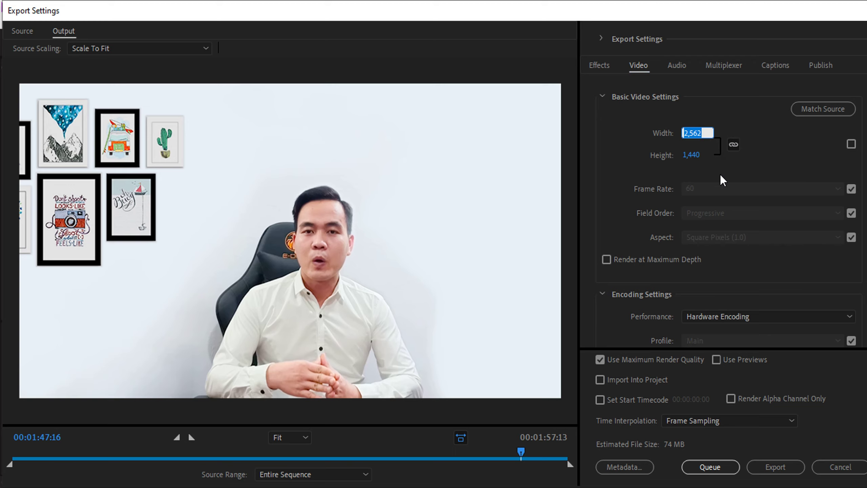
left_click(733, 144)
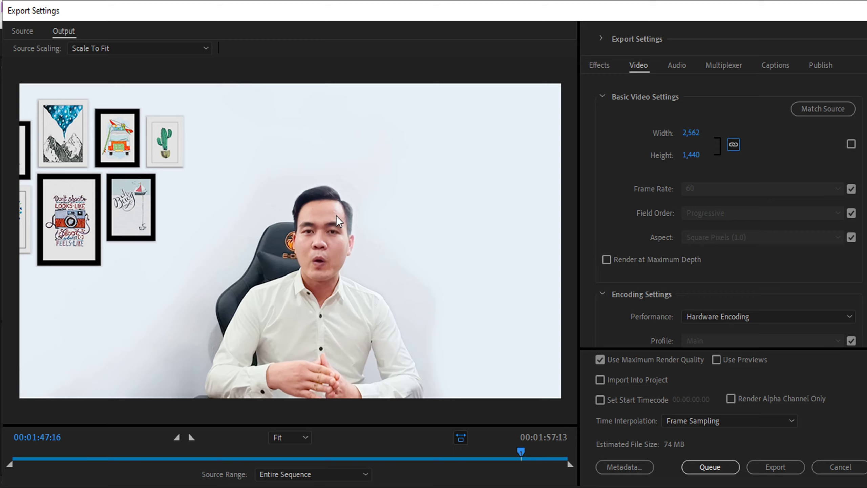
scroll(642, 220, "down", 3)
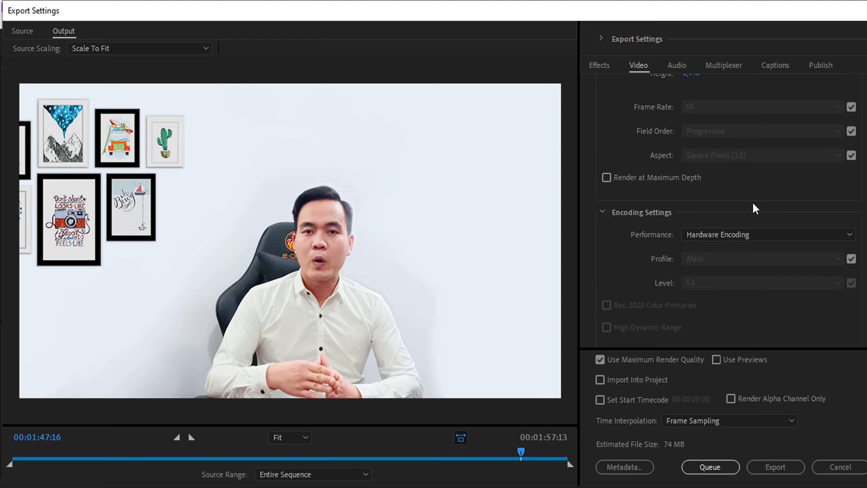
scroll(815, 196, "down", 6)
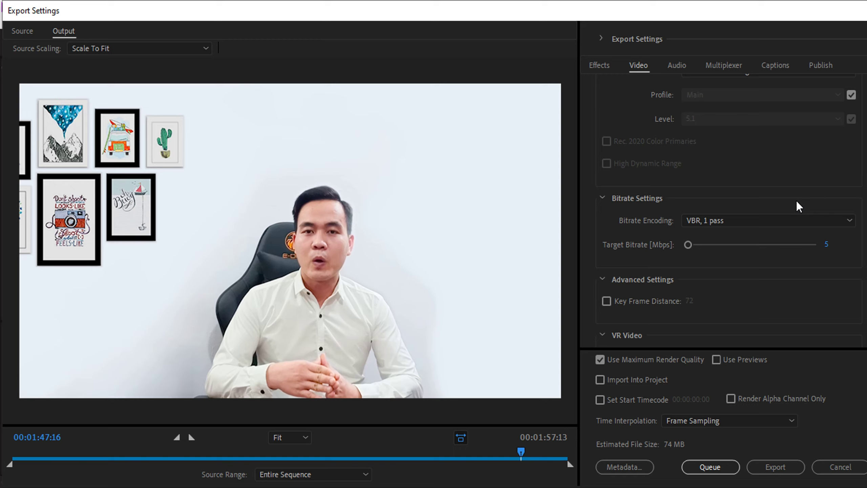
scroll(747, 250, "down", 2)
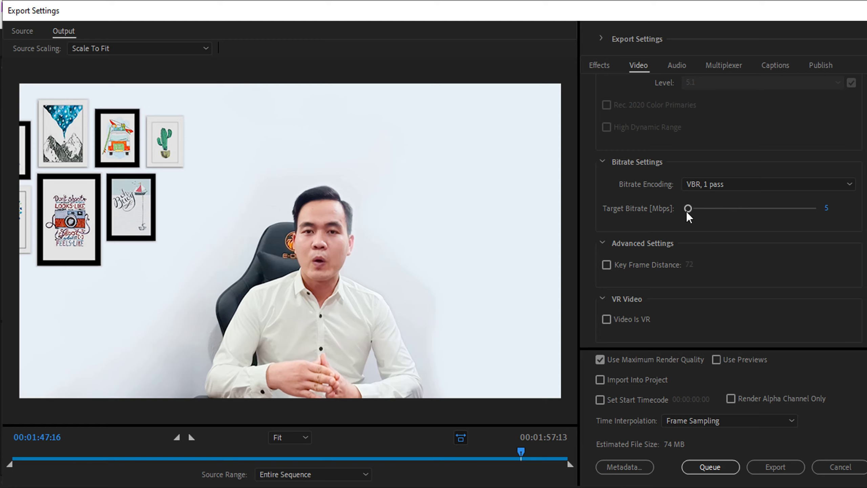
left_click_drag(687, 209, 702, 210)
left_click_drag(700, 210, 690, 214)
left_click(835, 207)
type("5")
key("Return")
In the Audio tab, keep sample rate at 48000 Hz and bitrate at 320 kbps
left_click(673, 65)
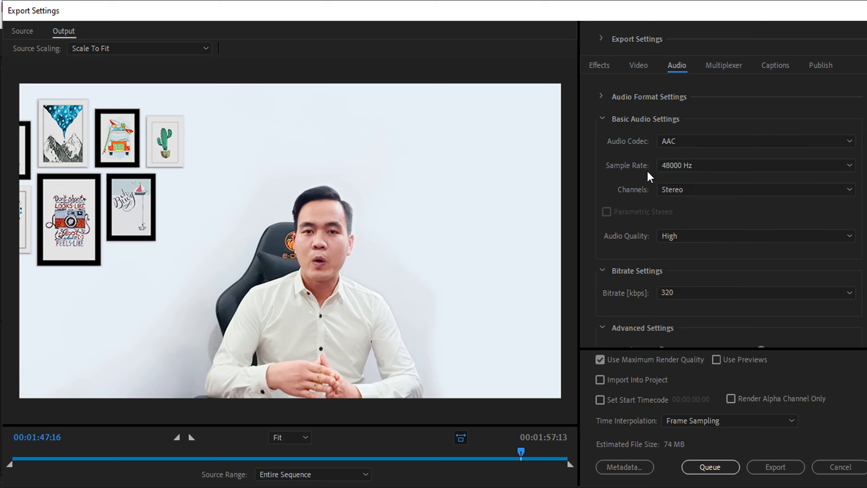
left_click(710, 168)
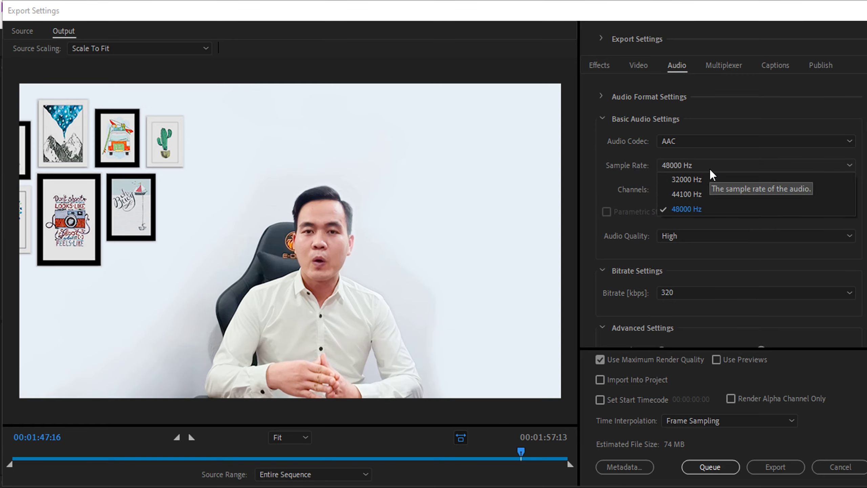
left_click(685, 213)
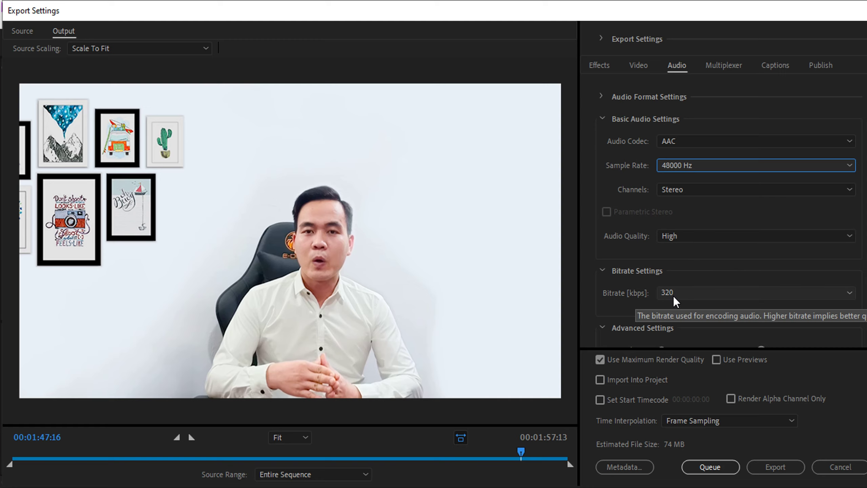
left_click(705, 297)
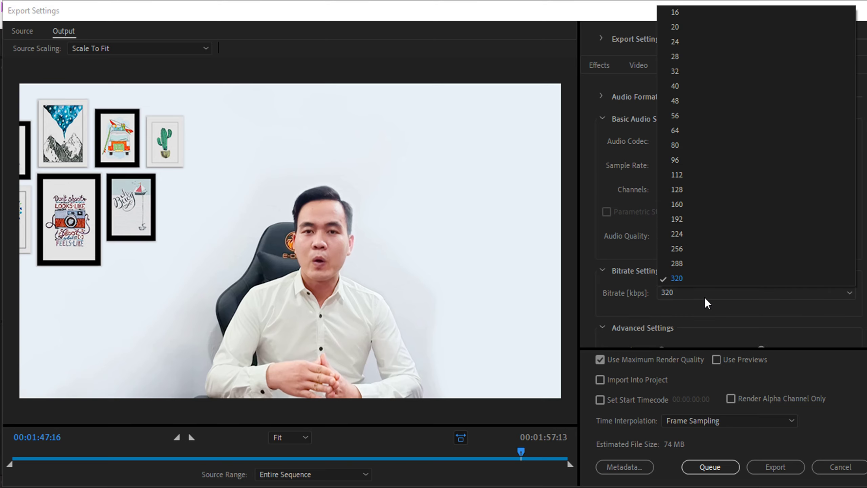
left_click(702, 313)
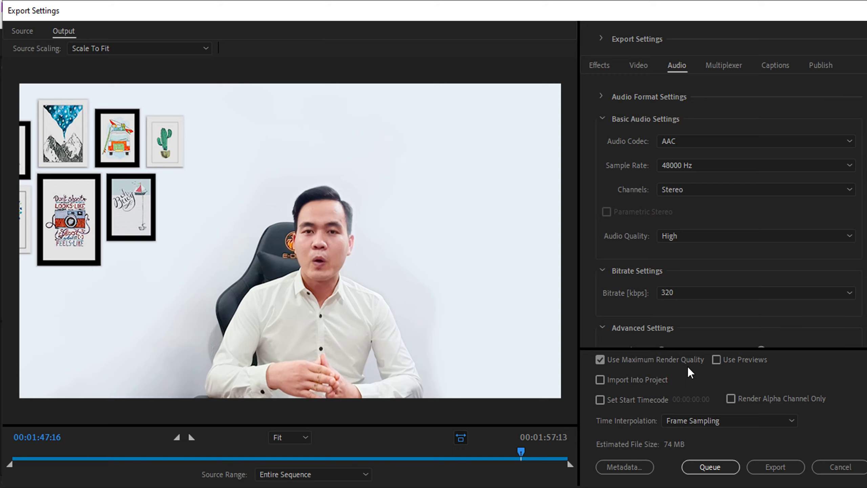
Collapse the audio sections and expand the Export Settings summary
left_click(601, 96)
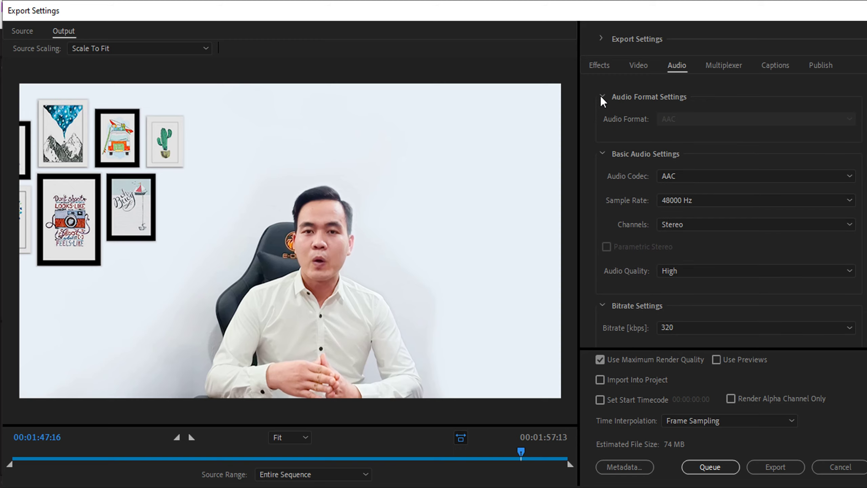
left_click(601, 96)
left_click(603, 119)
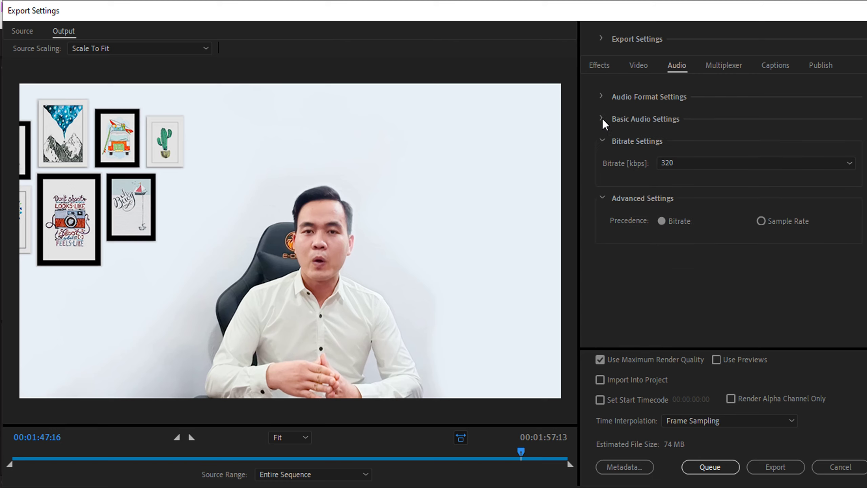
left_click(601, 38)
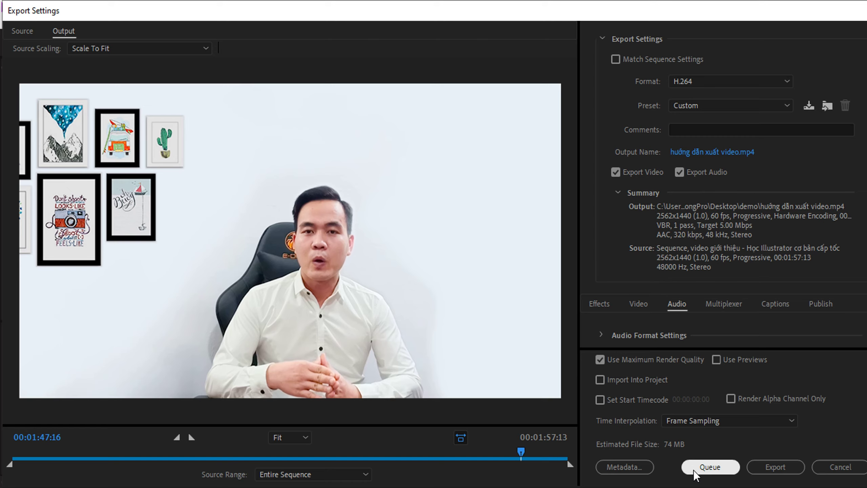
Export the sequence as H.264 'hướng dẫn xuất video.mp4' and let encoding finish
left_click(711, 470)
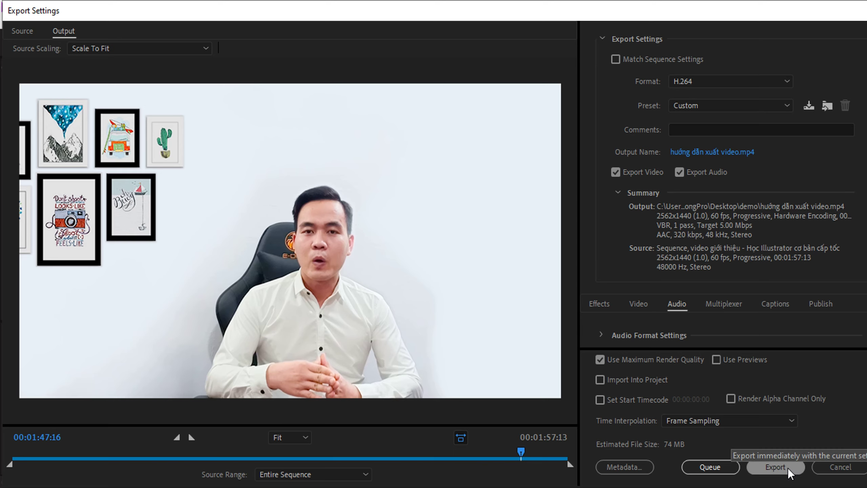
left_click(788, 468)
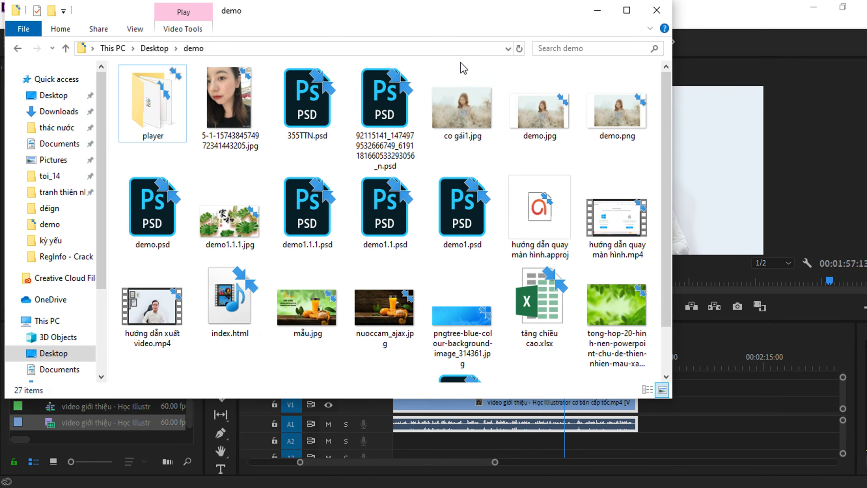
Maximize the demo folder window and play 'hướng dẫn xuất video.mp4'
left_click(626, 10)
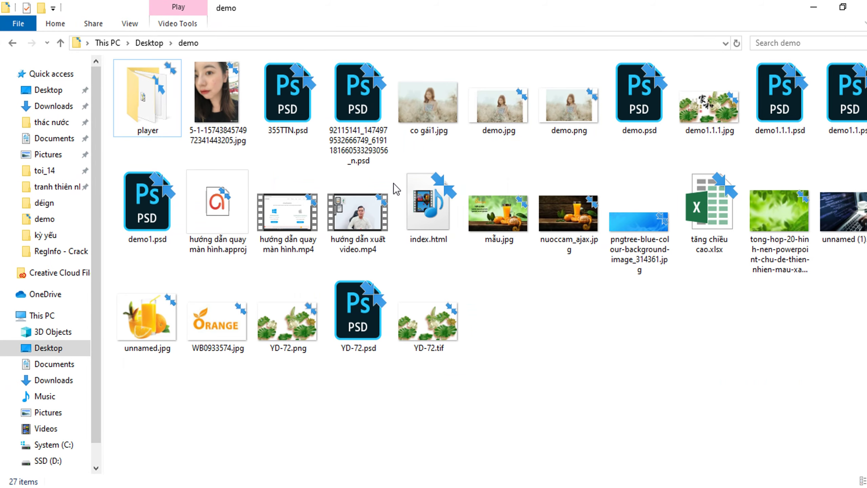
double_click(353, 236)
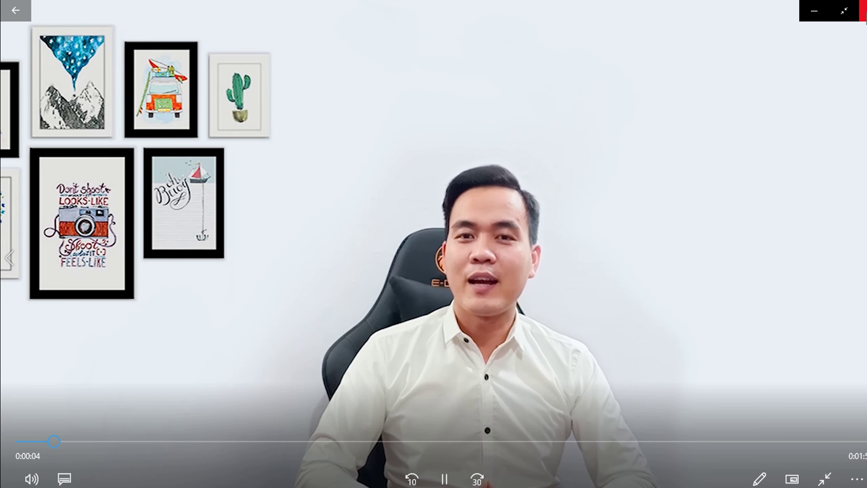
Close the Movies & TV player after watching the exported video
left_click(864, 12)
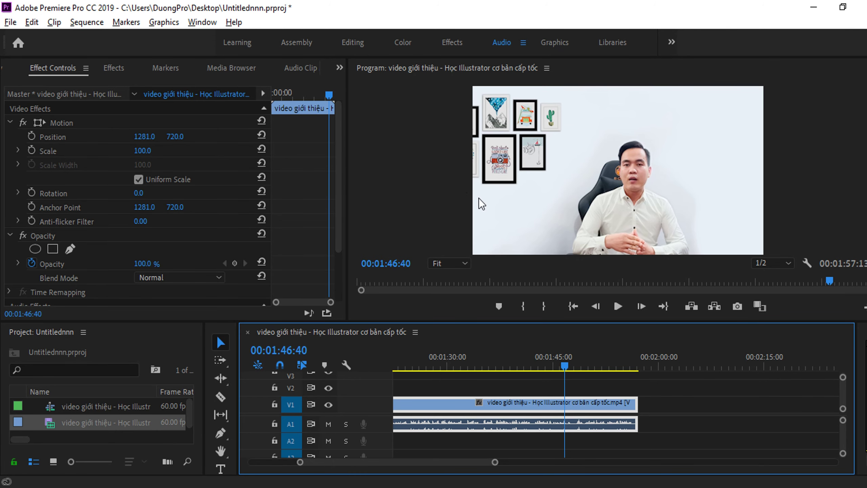
Put the playhead at 00:01:44:43 and enlarge the Program monitor to fill the workspace
left_click_drag(564, 367, 552, 369)
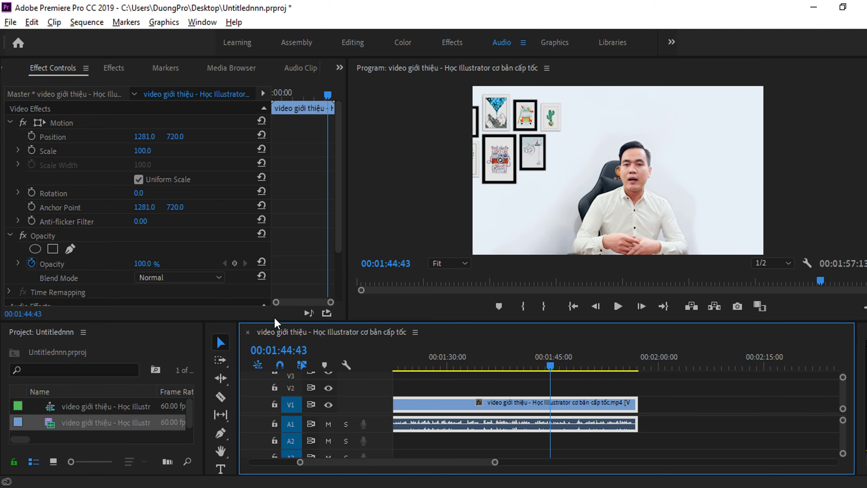
left_click_drag(284, 322, 279, 362)
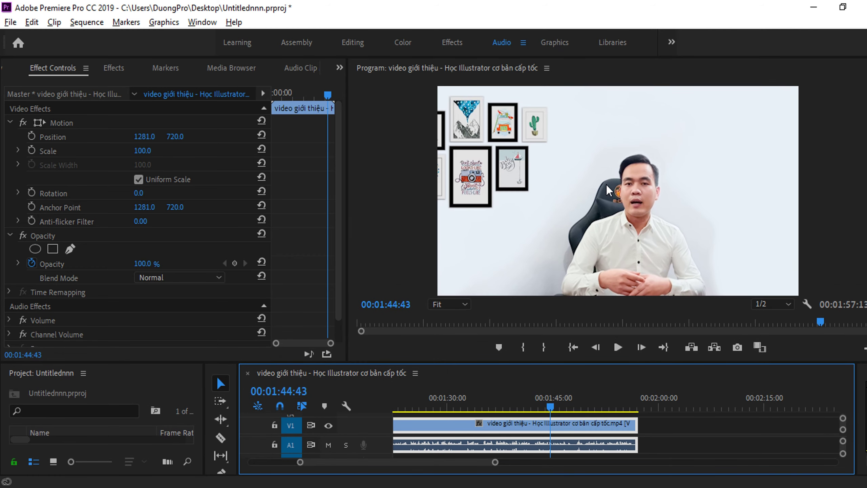
key("grave")
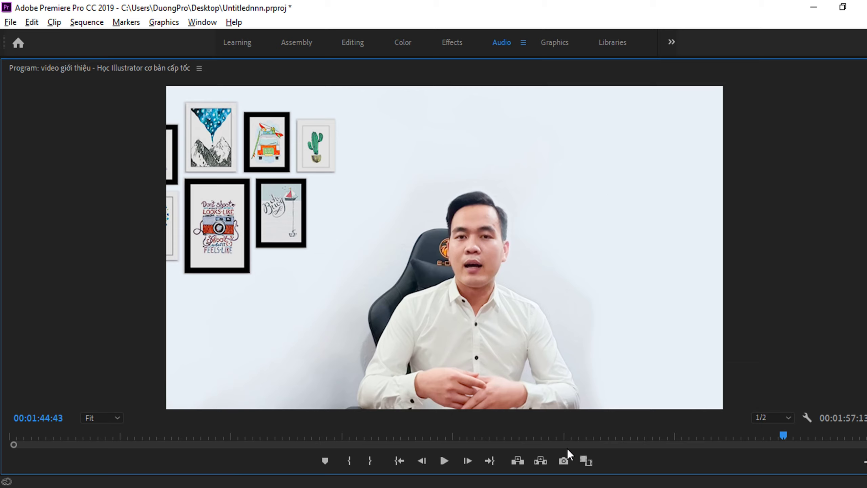
Export the frame as JPEG 'hướng dẫn xuất file ảnh' into the demo folder
left_click(563, 461)
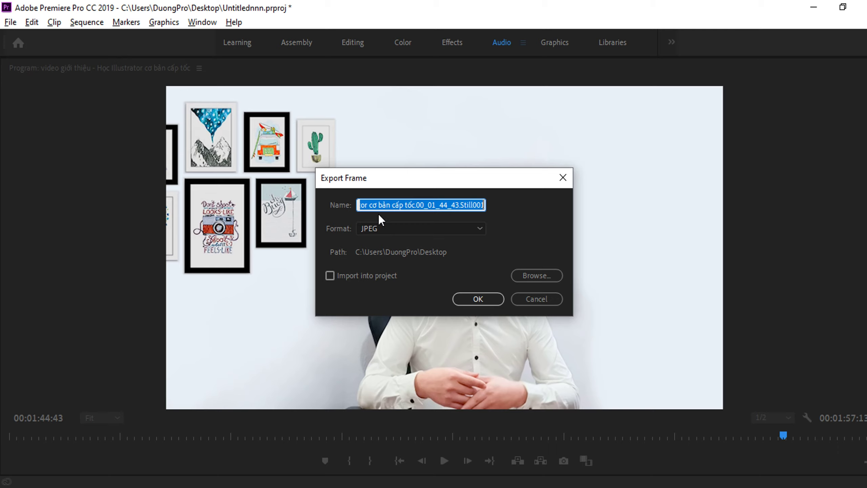
type("hướng dẫn xua")
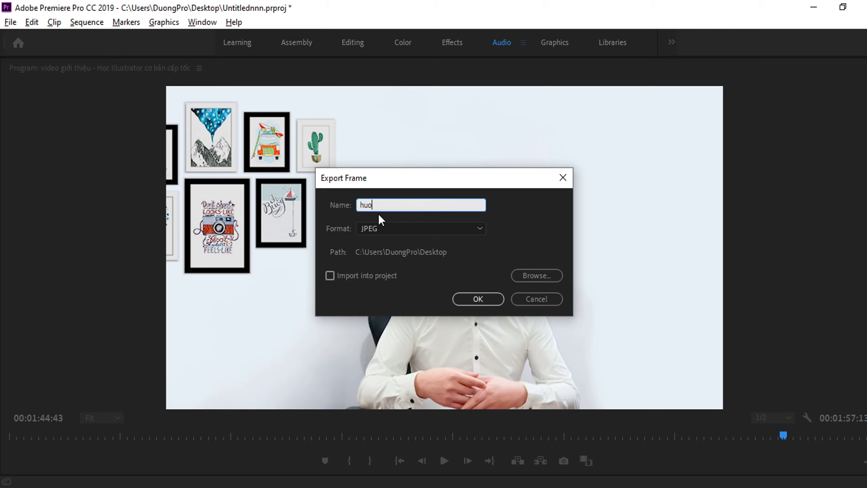
type("ất")
type(" file ảnh")
left_click(535, 275)
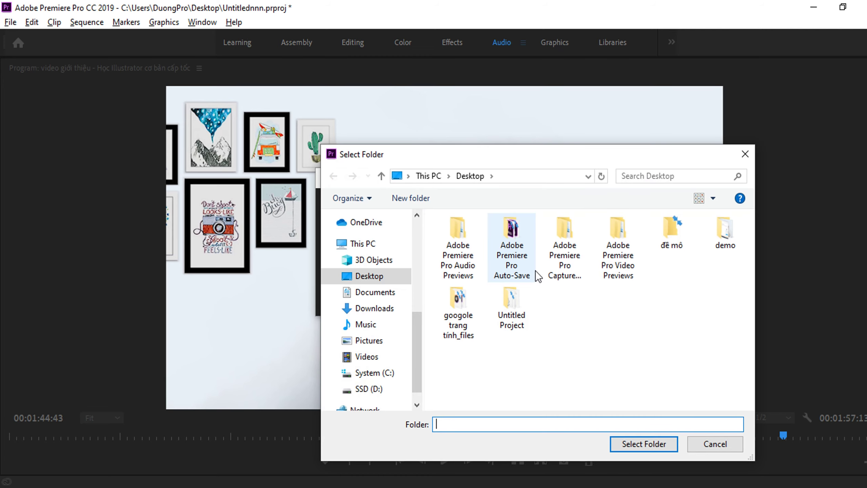
double_click(714, 238)
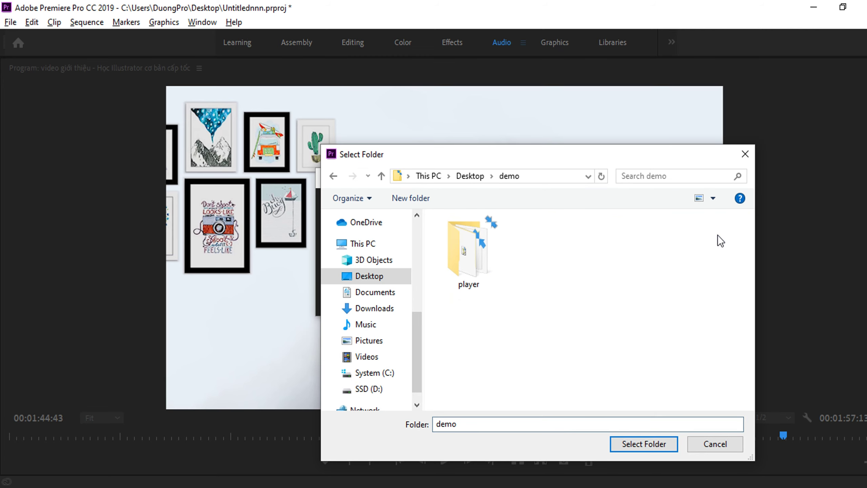
left_click(630, 444)
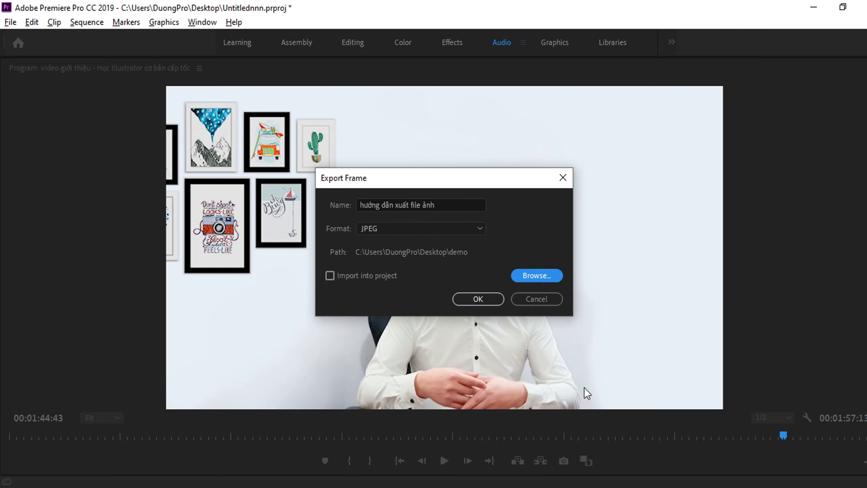
left_click(407, 232)
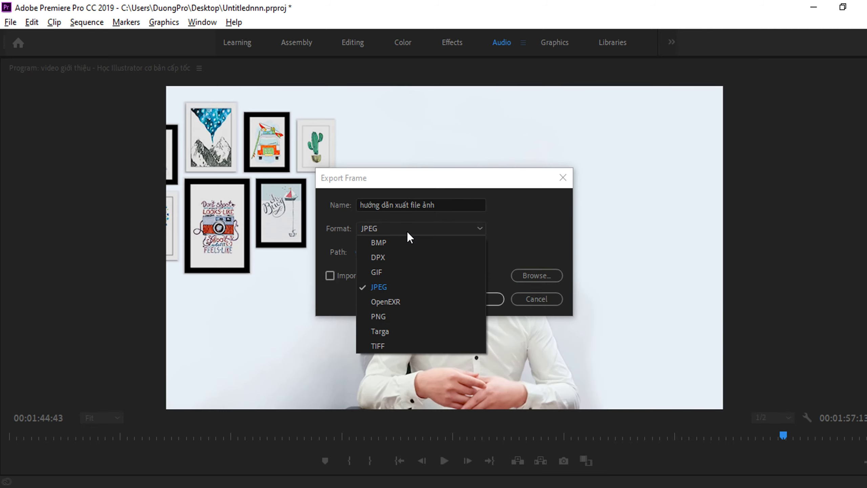
left_click(422, 286)
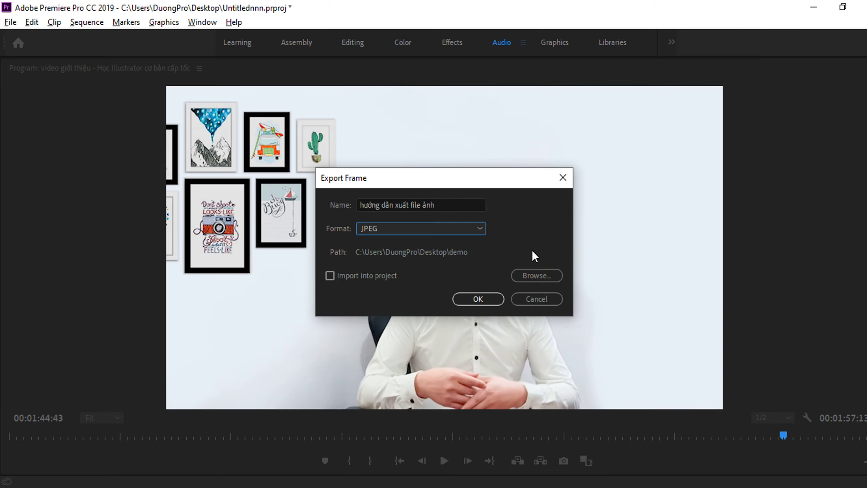
left_click(484, 299)
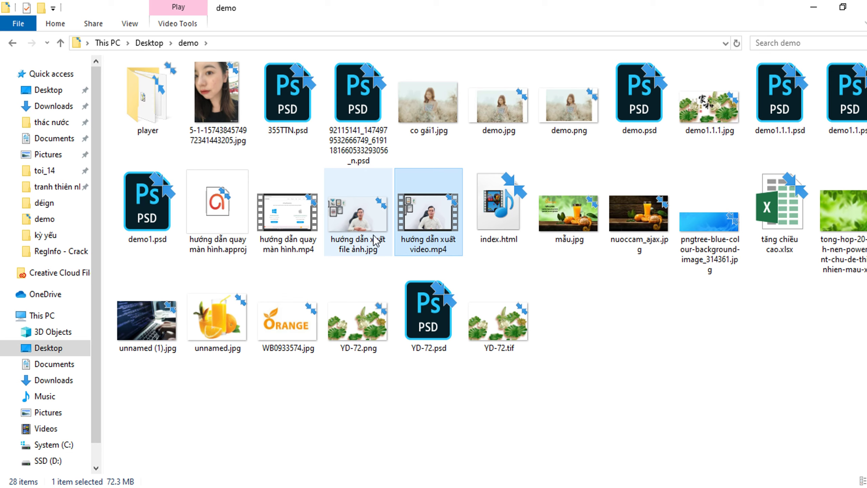
Check the details of 'hướng dẫn xuất file ảnh.jpg' in the demo folder
mouse_move(352, 251)
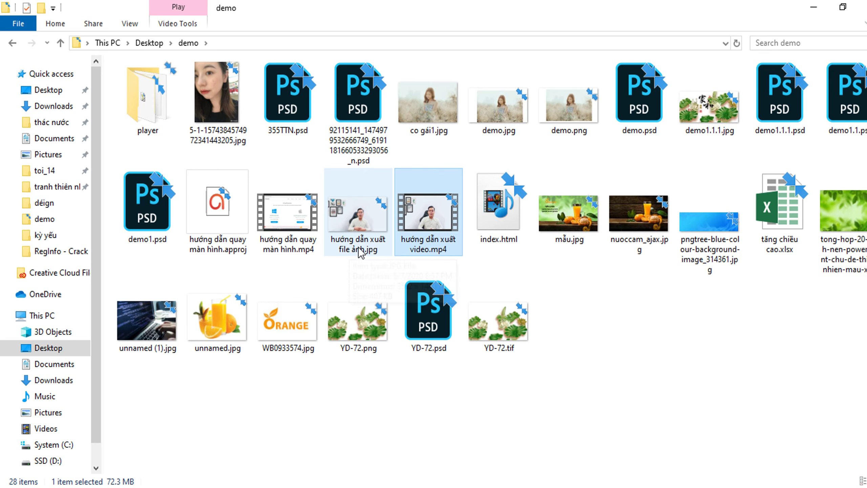